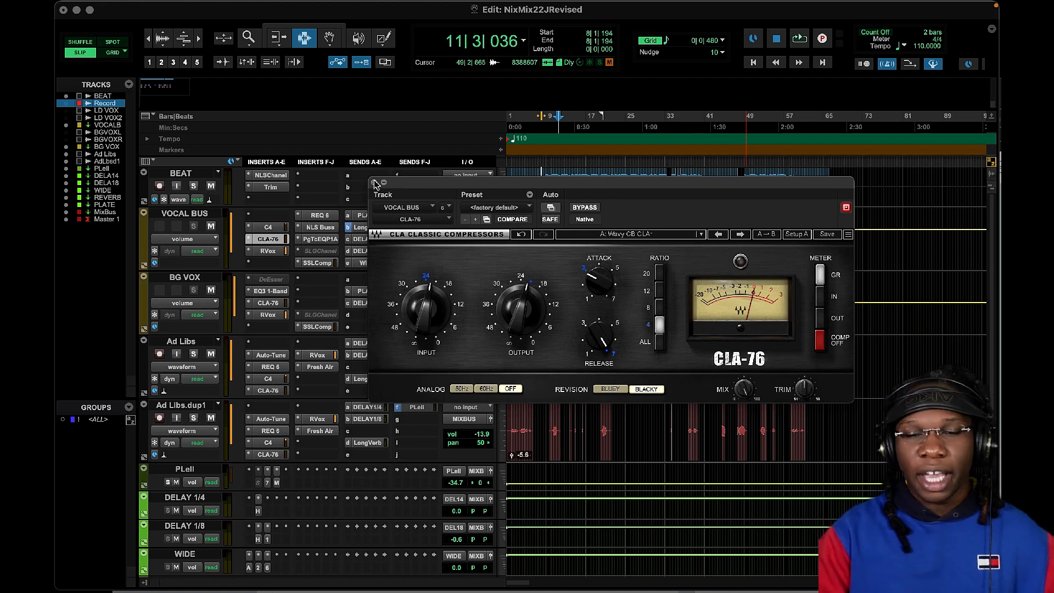
- Close the Vocal Bus CLA-76 window, play the session from bar 8 and stop playback
{"action": "left_click", "coordinate": [376, 182]}
{"action": "scroll", "coordinate": [581, 261], "scroll_direction": "down", "scroll_amount": 5}
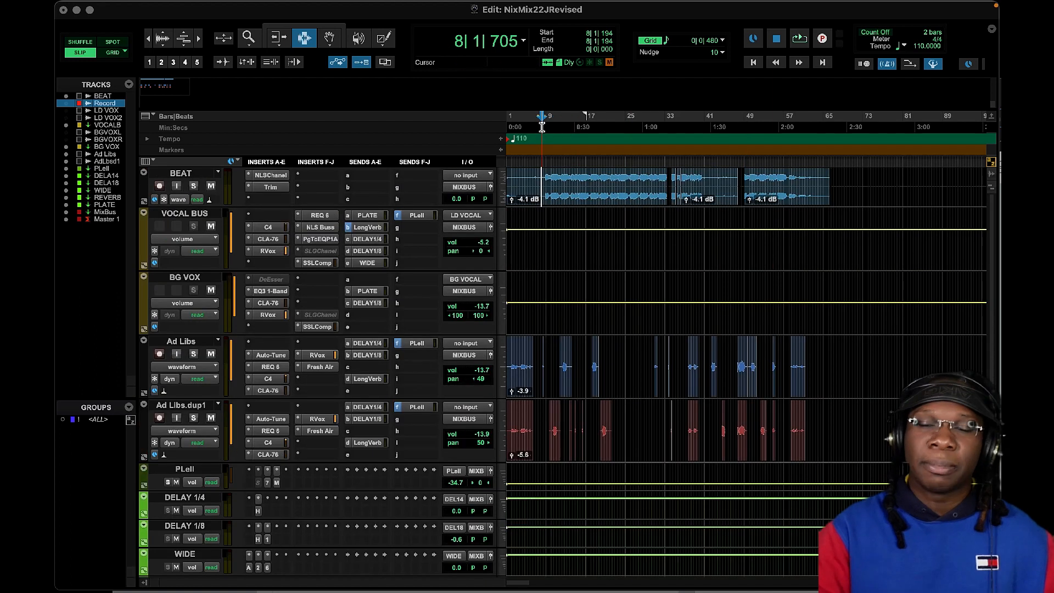
{"action": "left_click", "coordinate": [799, 38]}
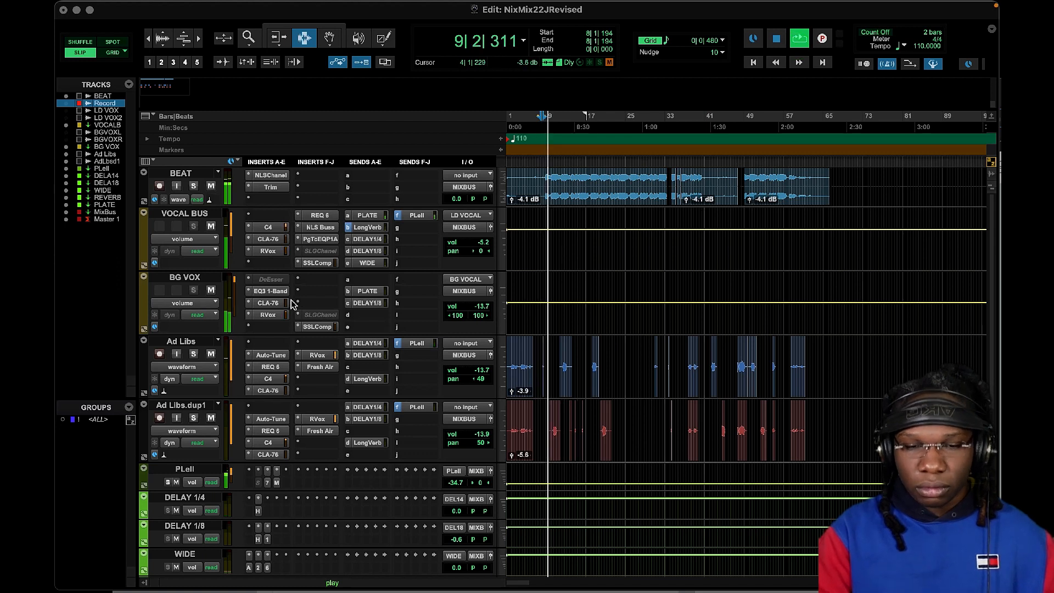
{"action": "scroll", "coordinate": [313, 329], "scroll_direction": "down", "scroll_amount": 4}
{"action": "scroll", "coordinate": [586, 271], "scroll_direction": "up", "scroll_amount": 4}
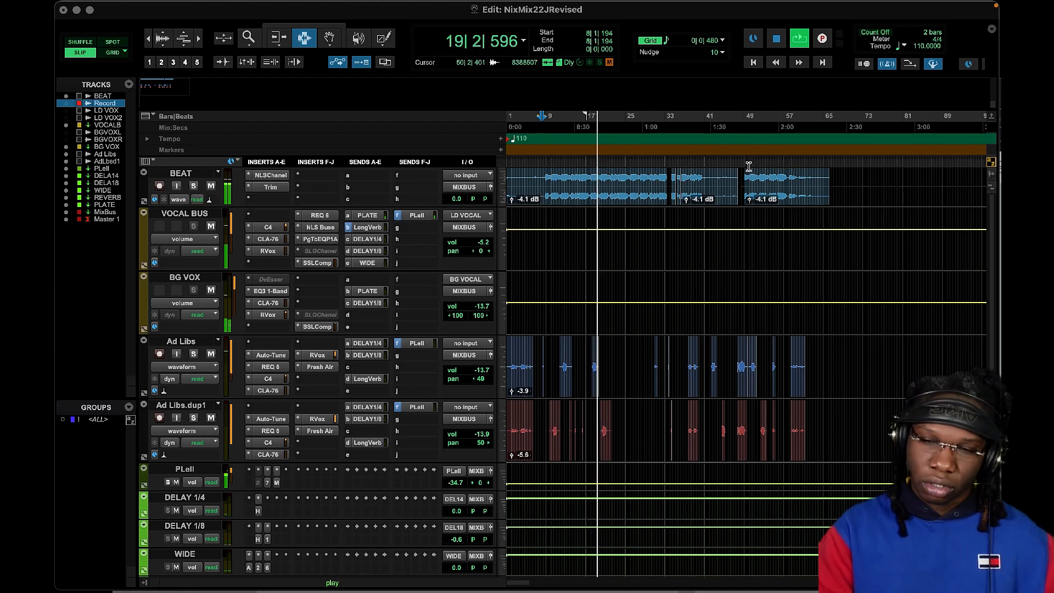
{"action": "left_click", "coordinate": [779, 39]}
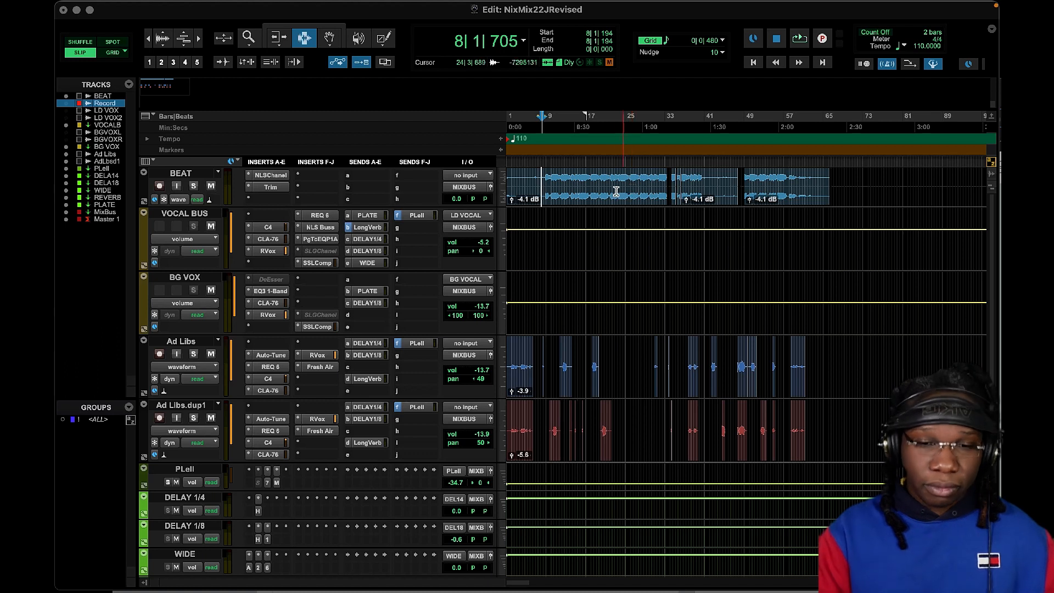
- Open the Ozone 9 plug-in on the MixBus track and move its window fully into view
{"action": "scroll", "coordinate": [383, 276], "scroll_direction": "down", "scroll_amount": 6}
{"action": "scroll", "coordinate": [269, 259], "scroll_direction": "up", "scroll_amount": 3}
{"action": "scroll", "coordinate": [269, 259], "scroll_direction": "down", "scroll_amount": 3}
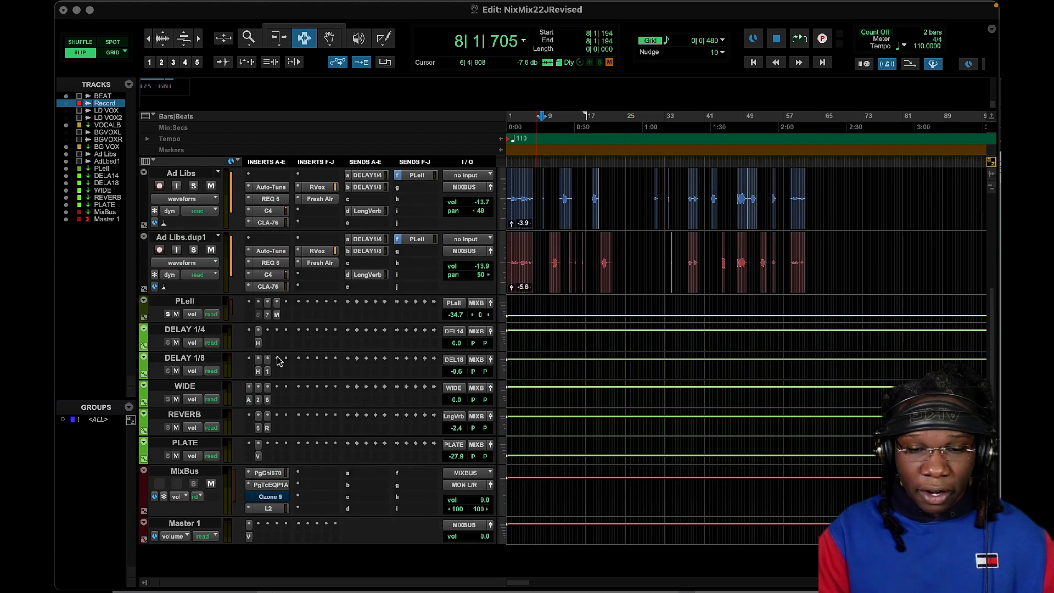
{"action": "left_click", "coordinate": [271, 463]}
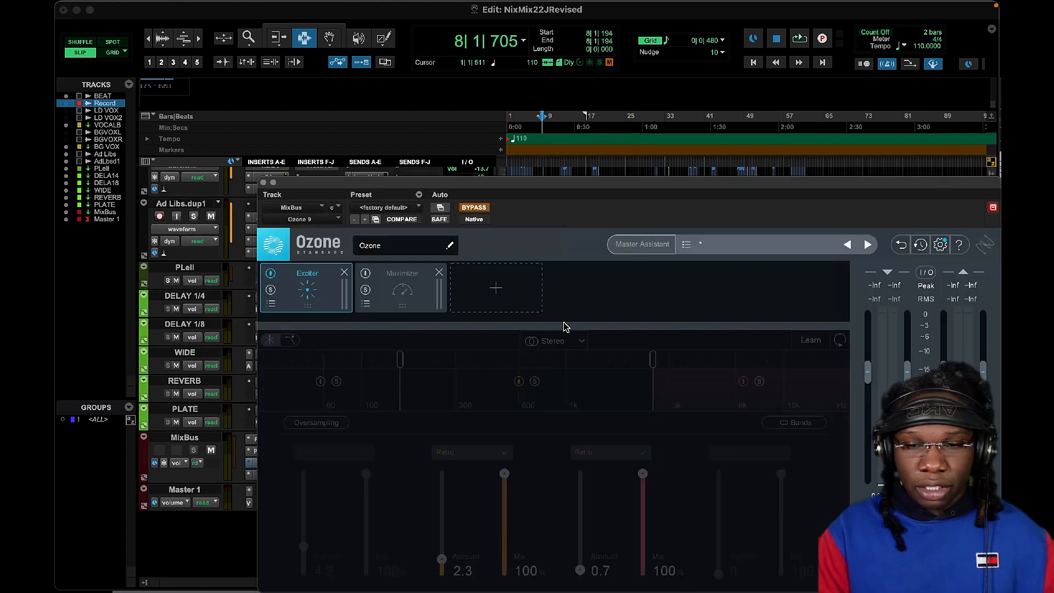
{"action": "left_click_drag", "start_coordinate": [556, 185], "coordinate": [499, 134]}
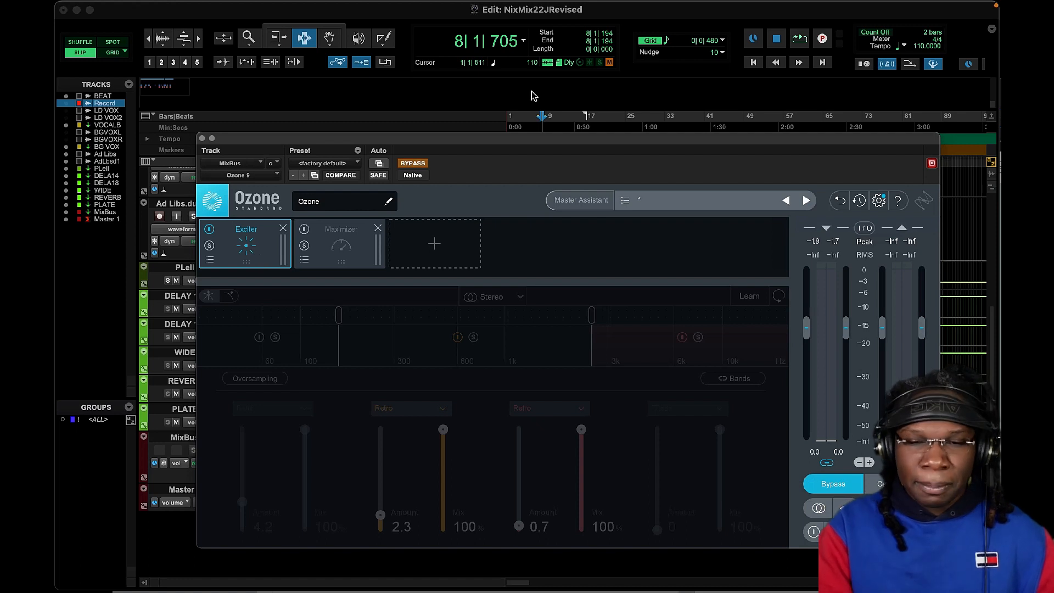
- Move the Ozone window clear of the timeline and start playback from bar 9
{"action": "left_click_drag", "start_coordinate": [558, 136], "coordinate": [559, 336]}
{"action": "left_click", "coordinate": [615, 126]}
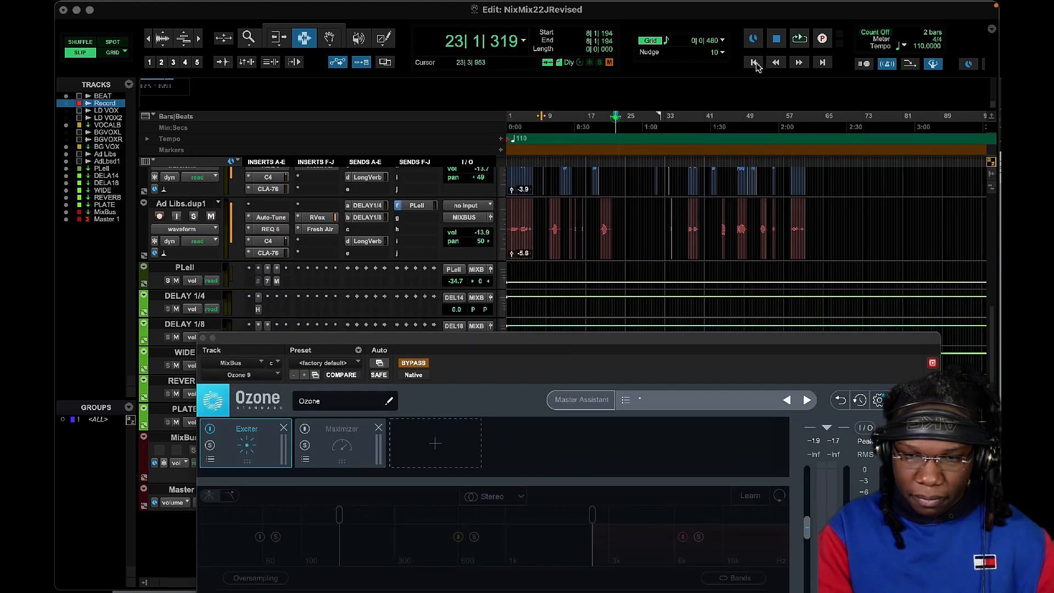
{"action": "left_click", "coordinate": [546, 122]}
{"action": "key", "text": "space"}
- Remove the Maximizer module from the Ozone chain and take the plug-in out of bypass
{"action": "left_click_drag", "start_coordinate": [620, 342], "coordinate": [623, 285]}
{"action": "left_click_drag", "start_coordinate": [499, 280], "coordinate": [472, 202]}
{"action": "left_click", "coordinate": [422, 303]}
{"action": "left_click", "coordinate": [460, 328]}
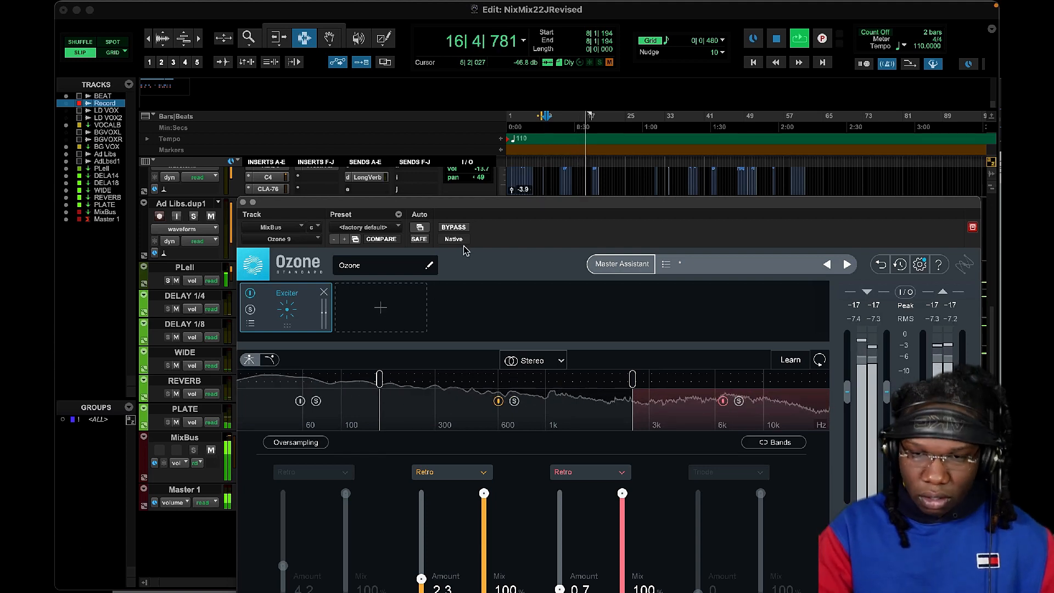
- Compare the mix with Ozone bypassed and active during playback, leave it active and stop the transport
{"action": "left_click", "coordinate": [459, 227]}
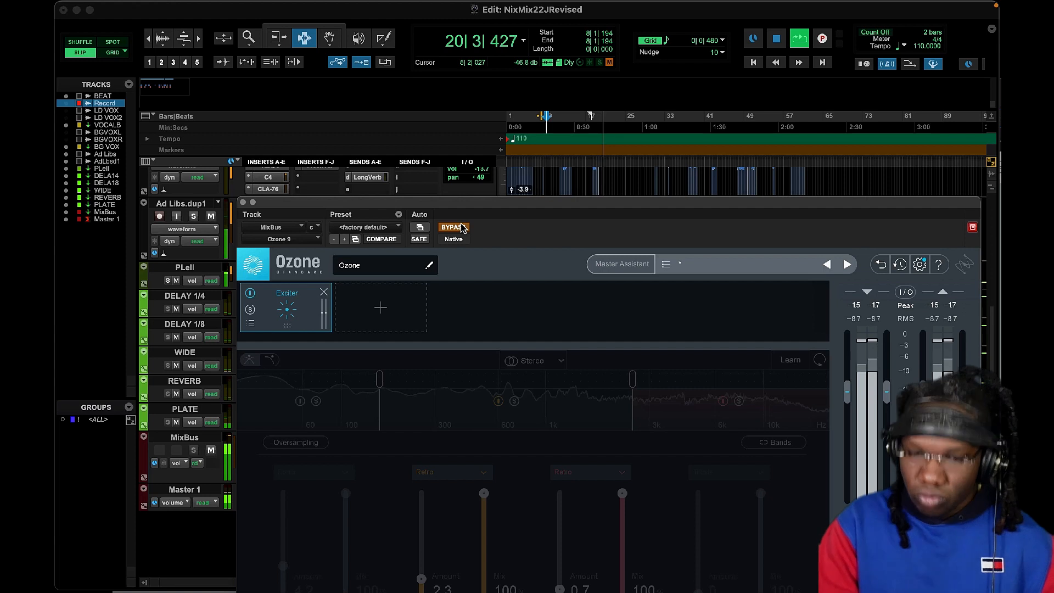
{"action": "left_click", "coordinate": [461, 228]}
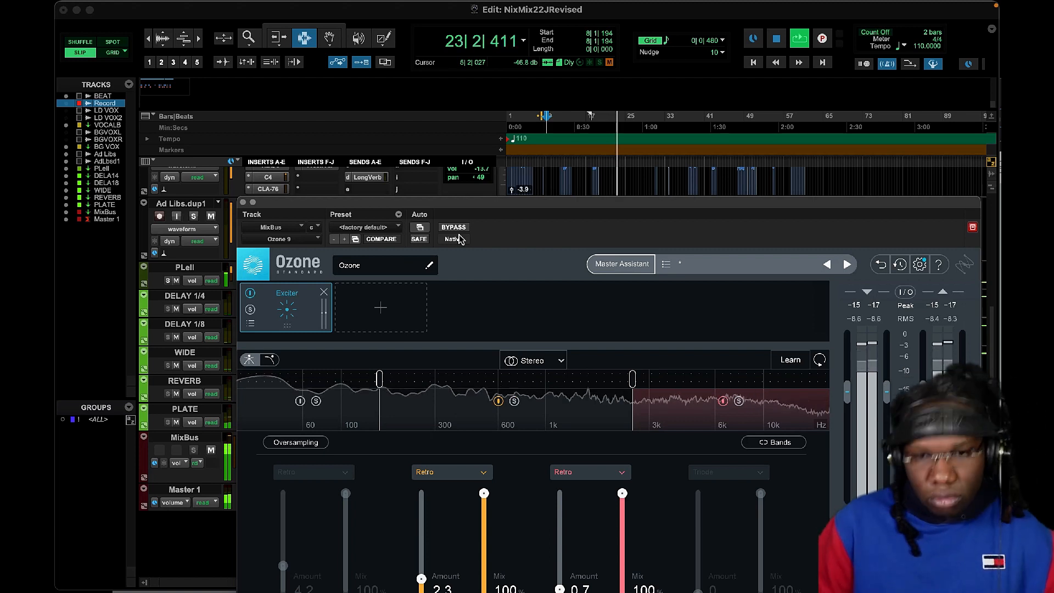
{"action": "left_click", "coordinate": [776, 40]}
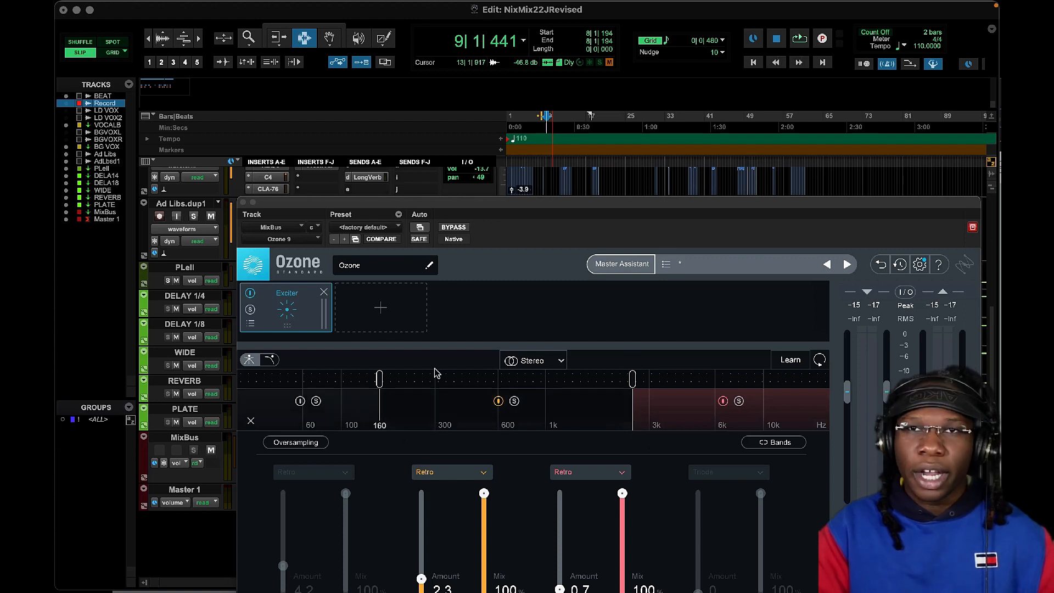
- Audition the mix from bar 9 with the Exciter's lowest band on and off, leave that band off and close Ozone
{"action": "left_click_drag", "start_coordinate": [572, 199], "coordinate": [567, 121]}
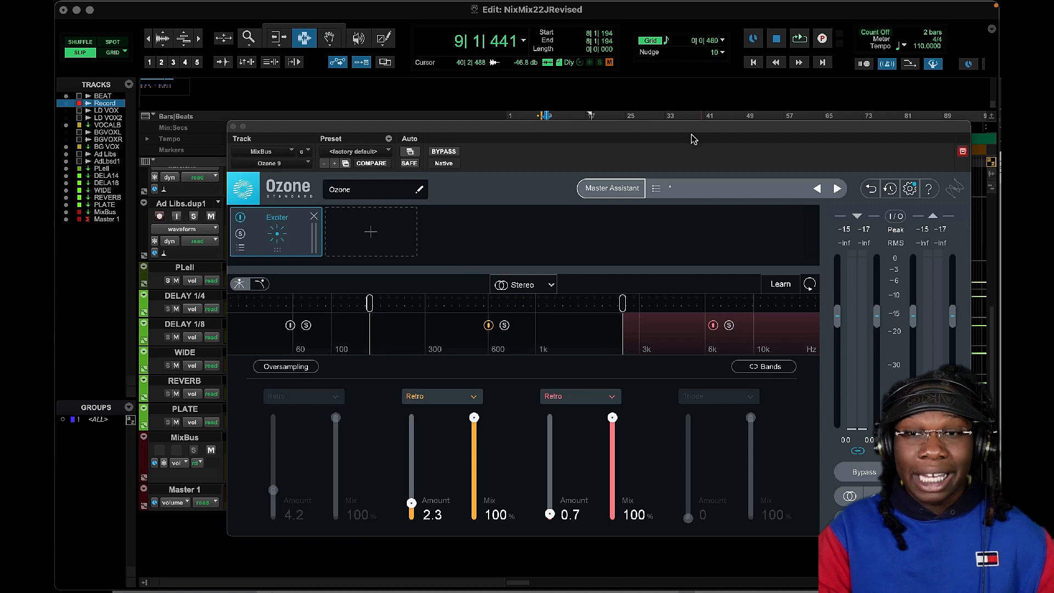
{"action": "left_click_drag", "start_coordinate": [690, 135], "coordinate": [694, 186]}
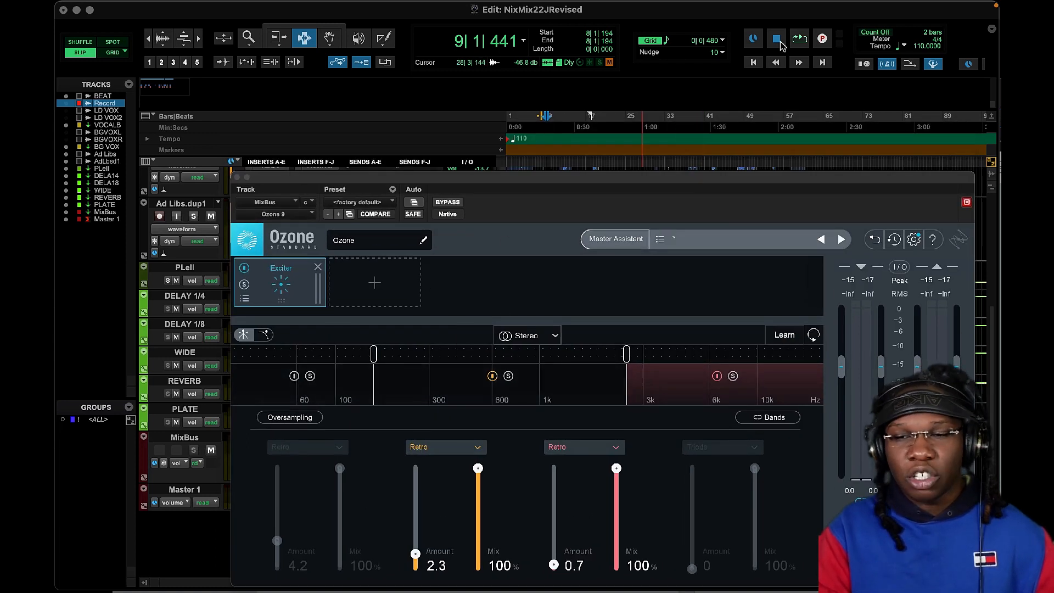
{"action": "key", "text": "space"}
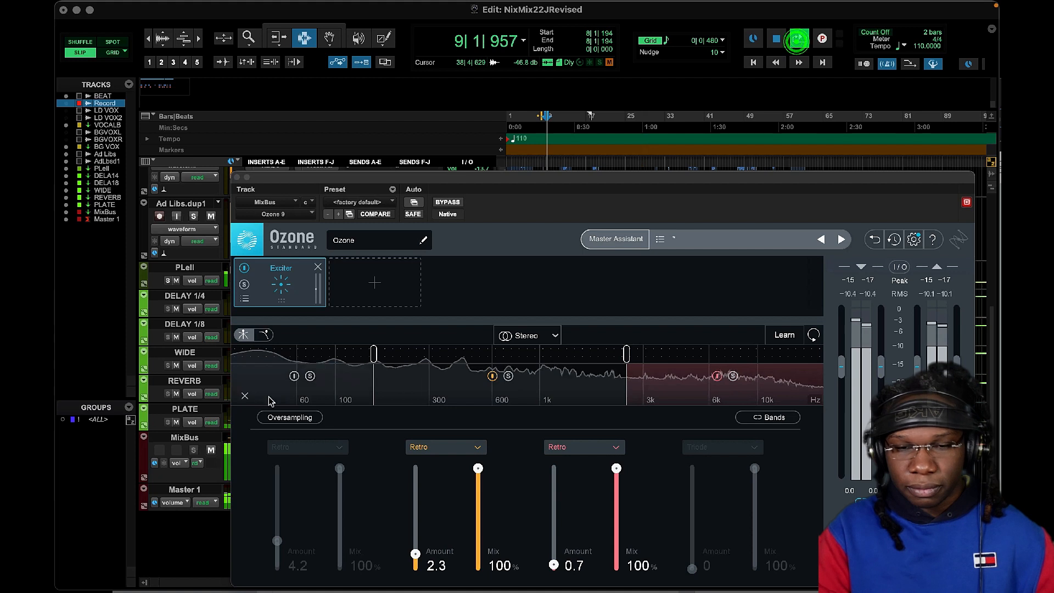
{"action": "left_click", "coordinate": [294, 375]}
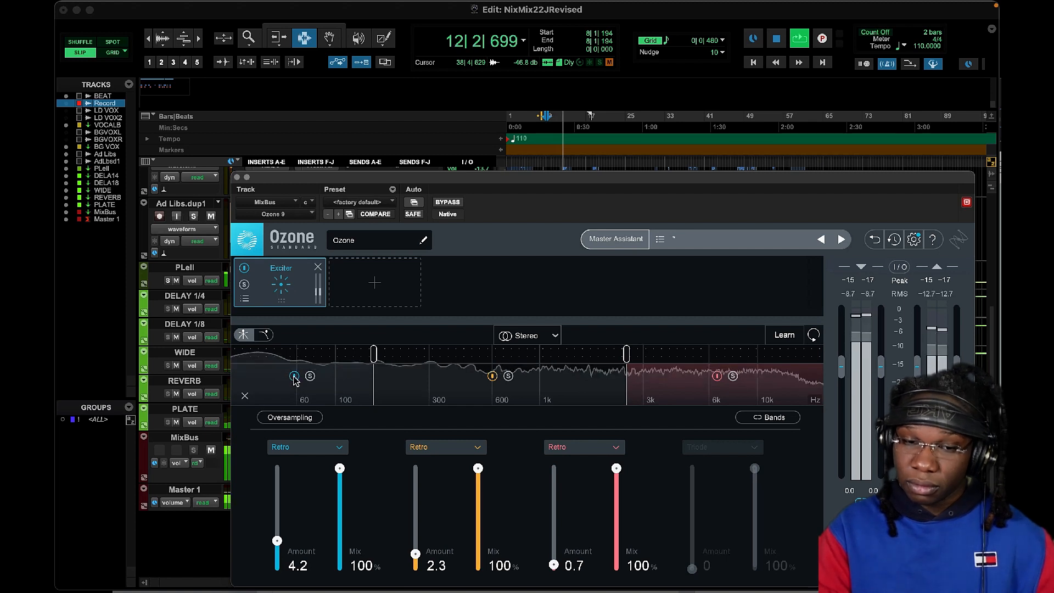
{"action": "left_click", "coordinate": [294, 375]}
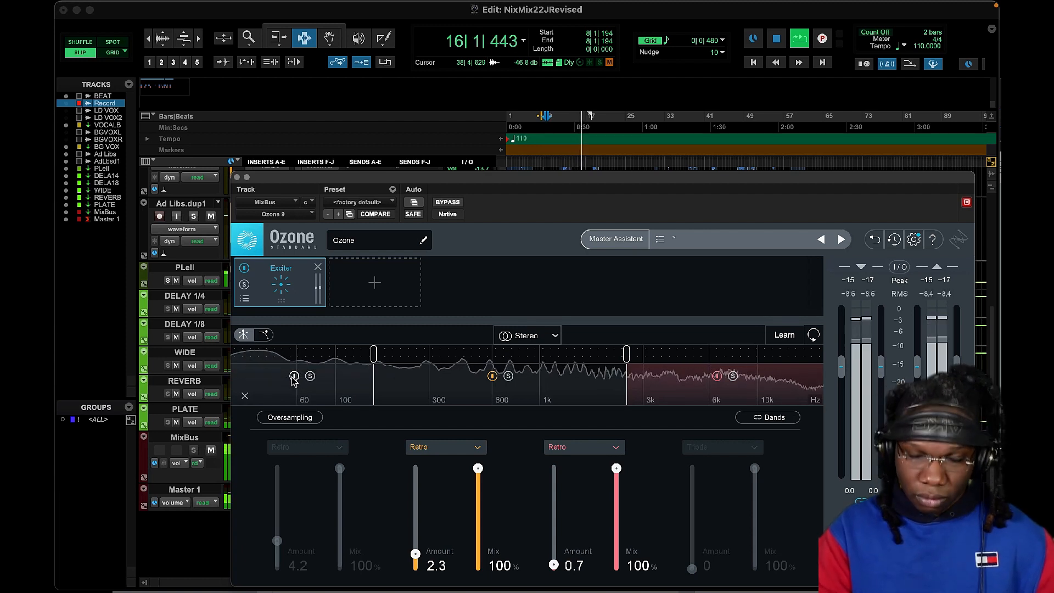
{"action": "left_click", "coordinate": [294, 376]}
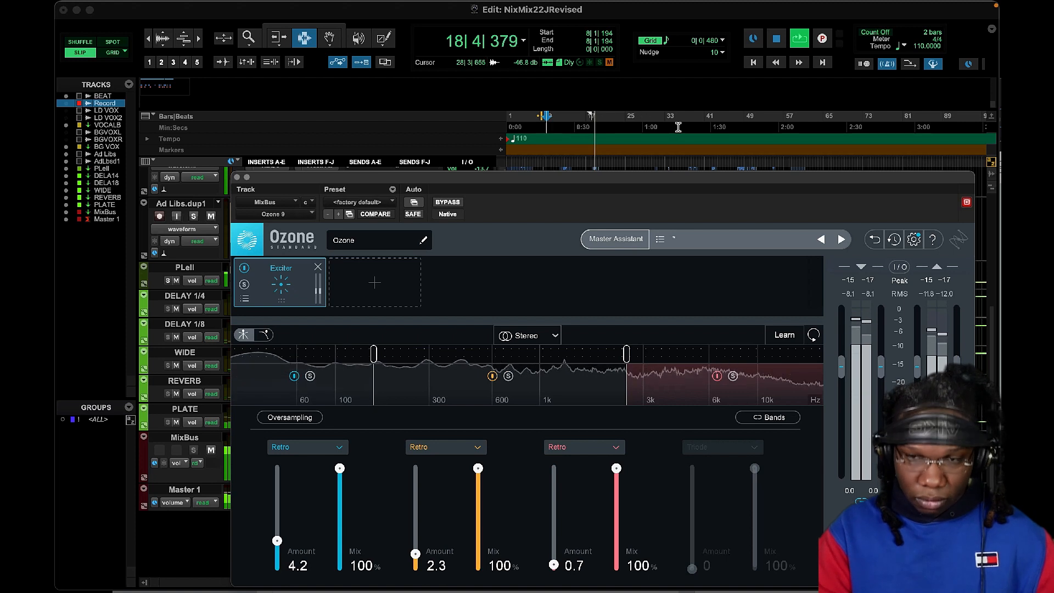
{"action": "left_click", "coordinate": [778, 41]}
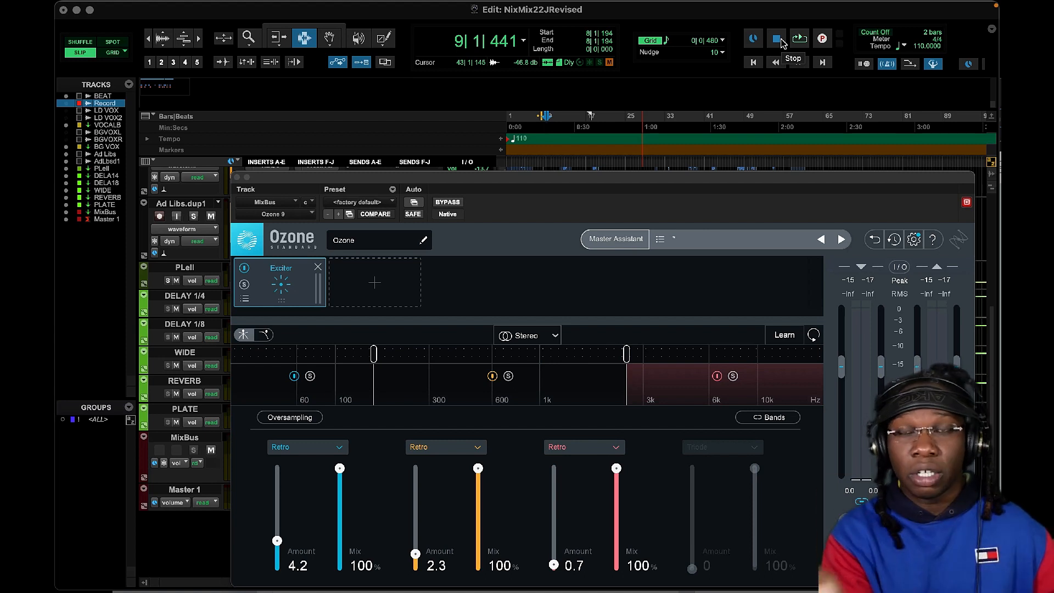
{"action": "left_click", "coordinate": [292, 377]}
{"action": "left_click", "coordinate": [235, 175]}
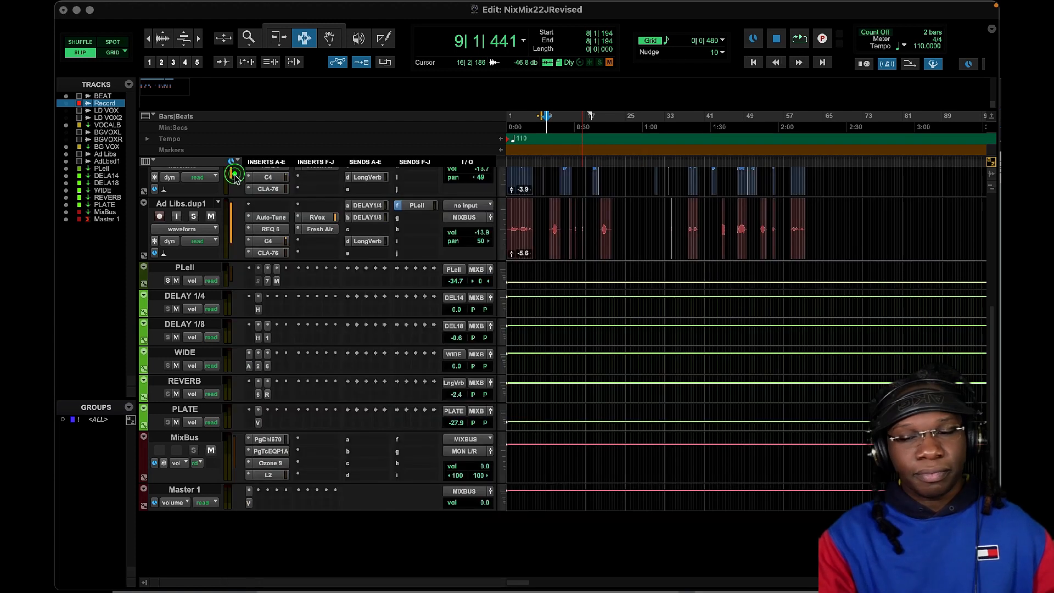
- Open the MixBus track's PuigChild 670 and PuigTec EQP1A together and arrange both windows in view
{"action": "left_click", "coordinate": [285, 443]}
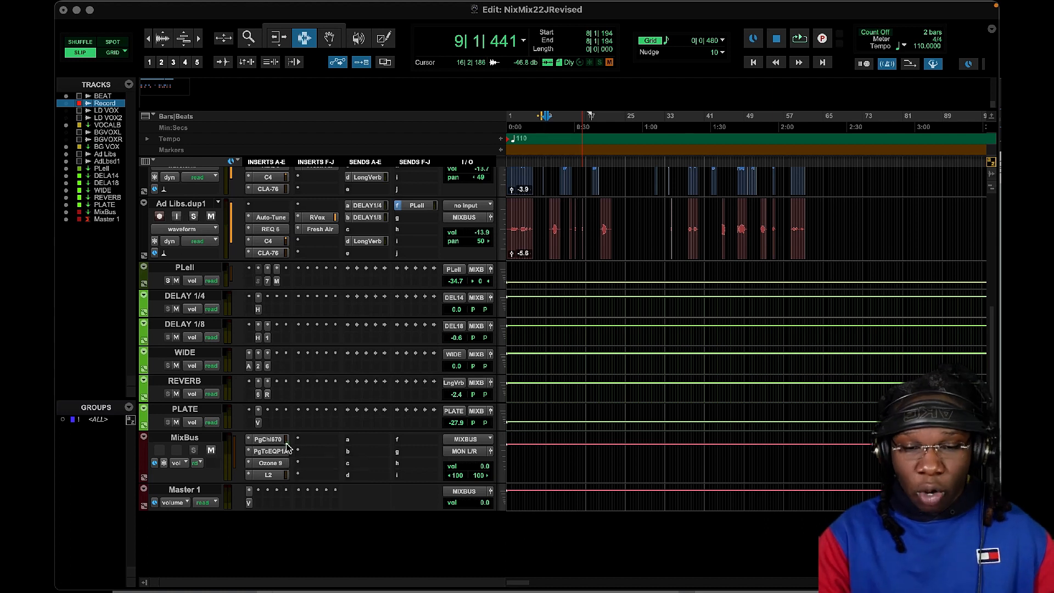
{"action": "left_click_drag", "start_coordinate": [705, 175], "coordinate": [933, 58]}
{"action": "left_click", "coordinate": [269, 450]}
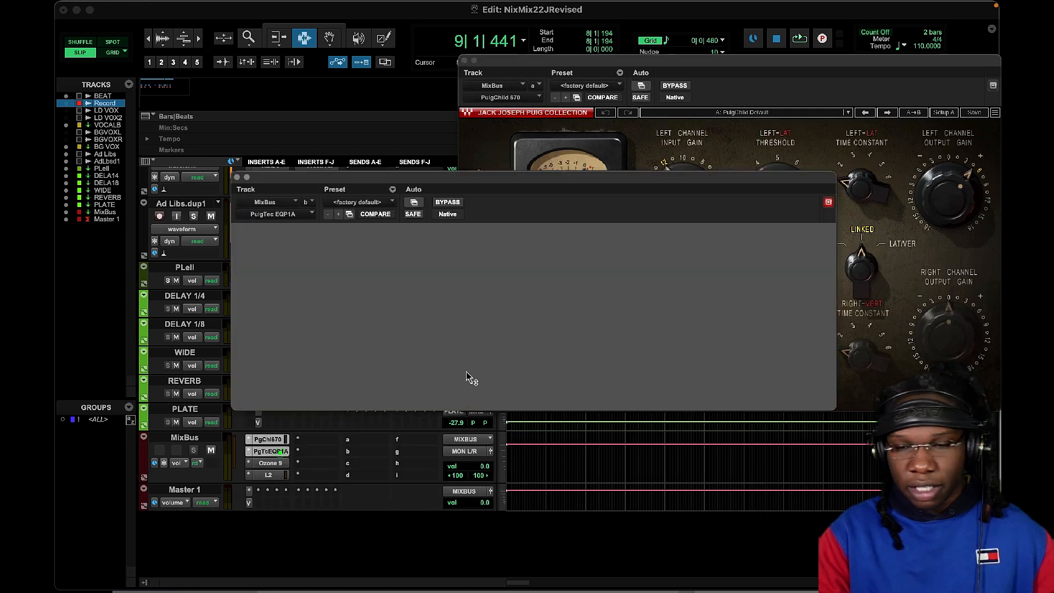
{"action": "left_click", "coordinate": [823, 202]}
{"action": "left_click_drag", "start_coordinate": [766, 188], "coordinate": [692, 295]}
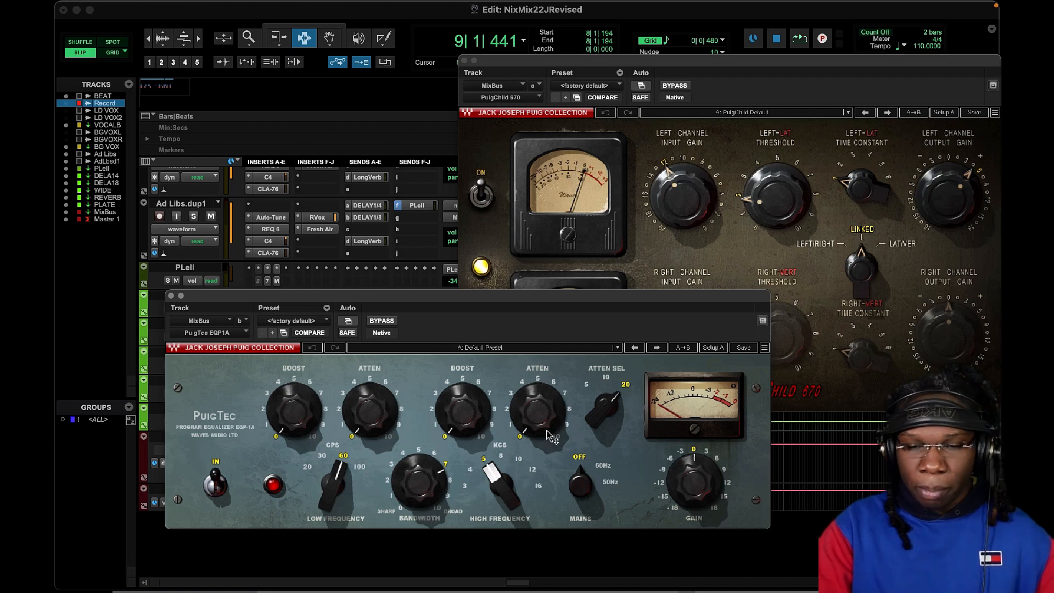
{"action": "left_click", "coordinate": [499, 482]}
{"action": "left_click_drag", "start_coordinate": [454, 309], "coordinate": [412, 326]}
{"action": "left_click", "coordinate": [745, 63]}
{"action": "left_click_drag", "start_coordinate": [767, 68], "coordinate": [591, 81]}
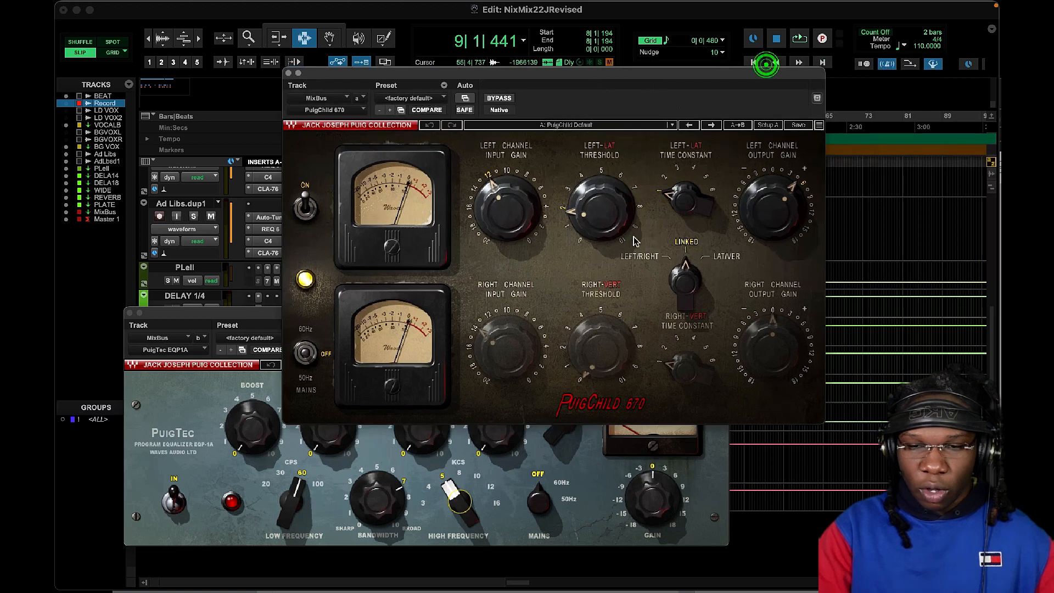
- Play the mix with the PuigChild 670 displayed, stop playback and close both MixBus plug-in windows
{"action": "left_click", "coordinate": [567, 213]}
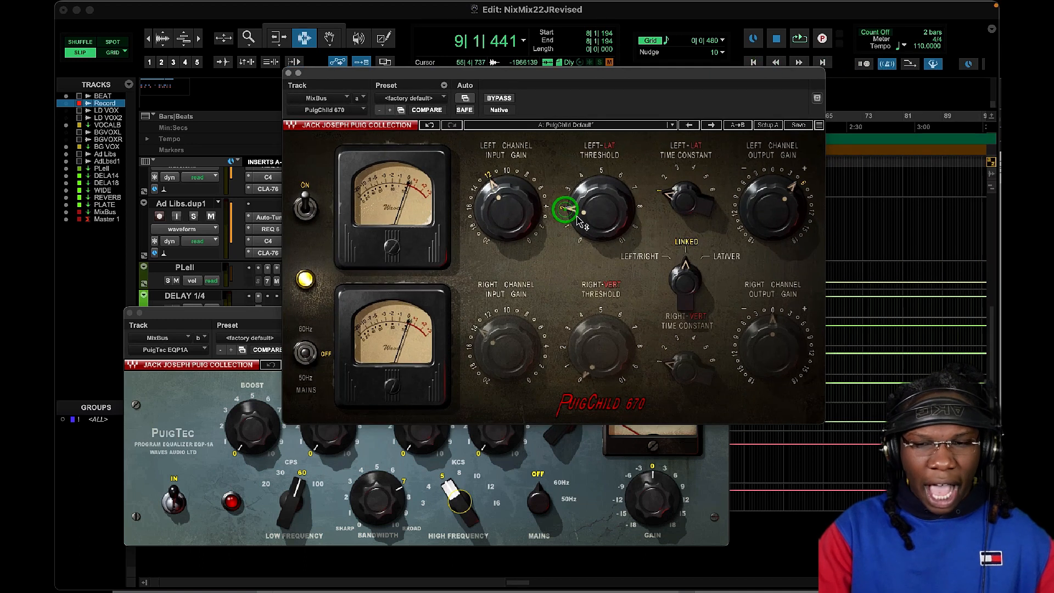
{"action": "left_click", "coordinate": [798, 39]}
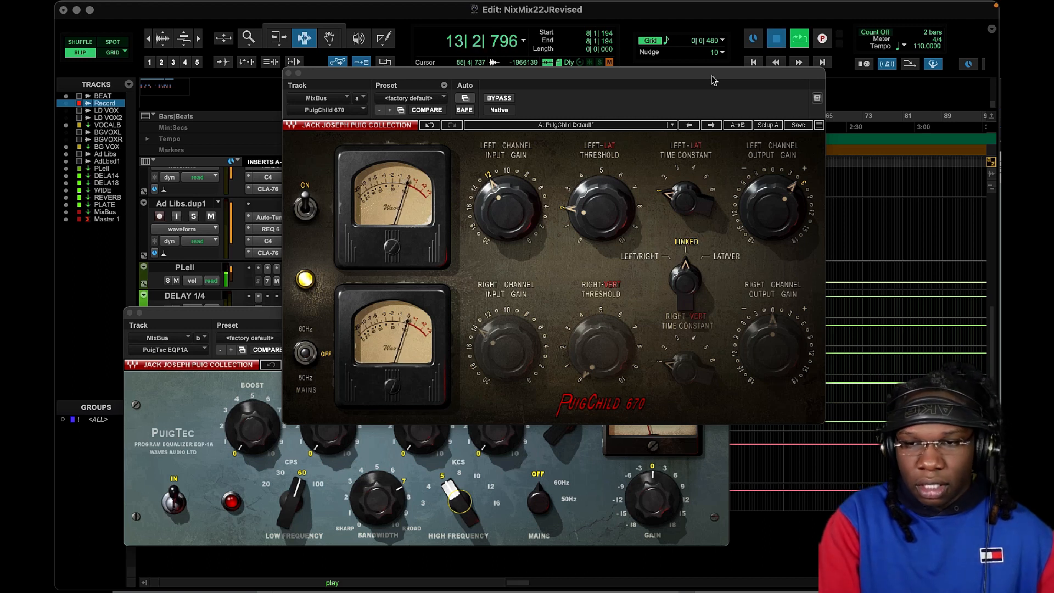
{"action": "key", "text": "space"}
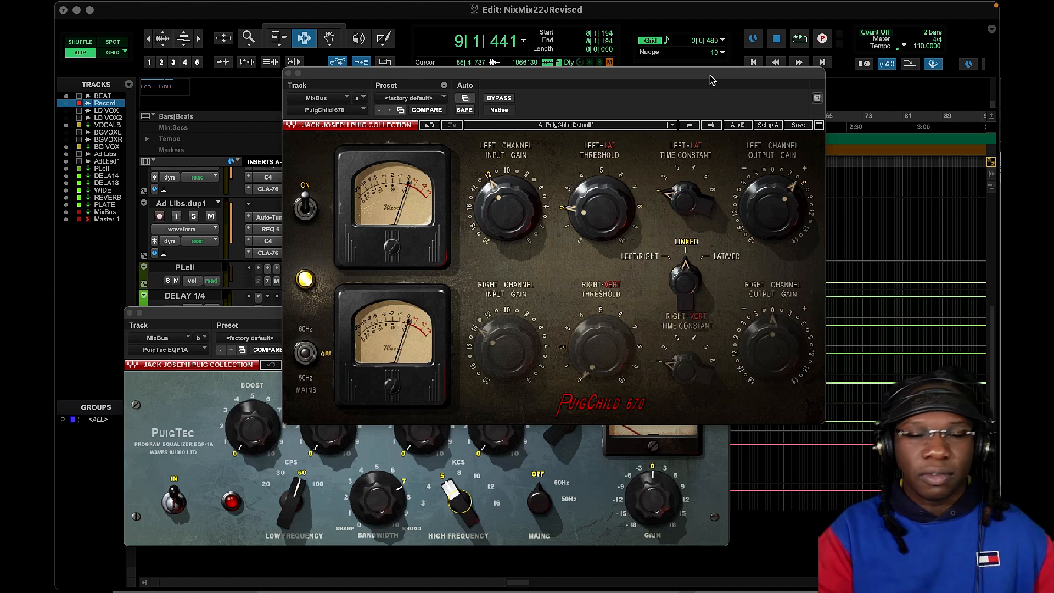
{"action": "left_click", "coordinate": [129, 313]}
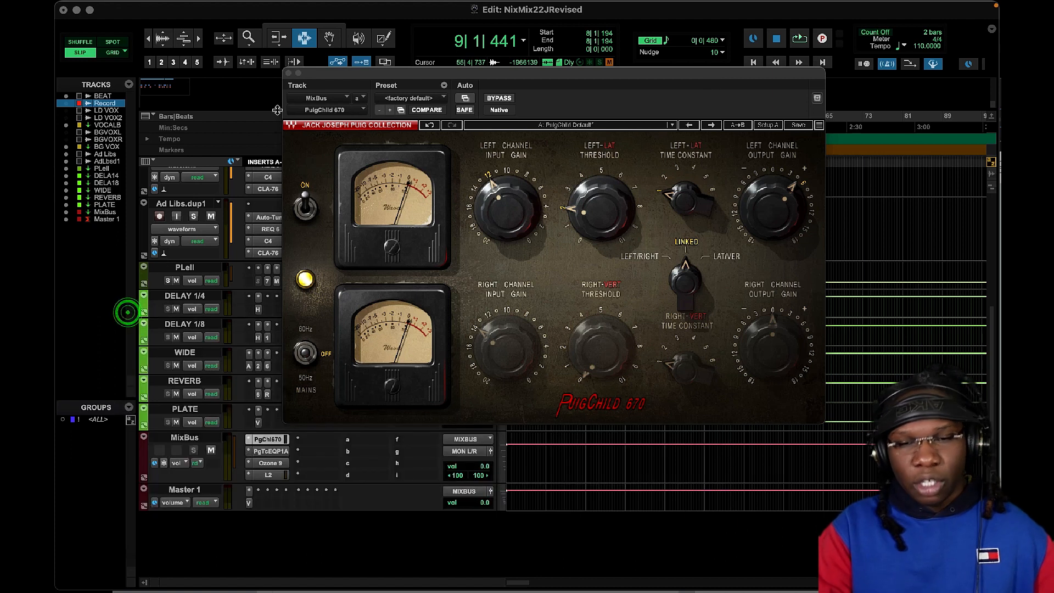
{"action": "left_click", "coordinate": [287, 74]}
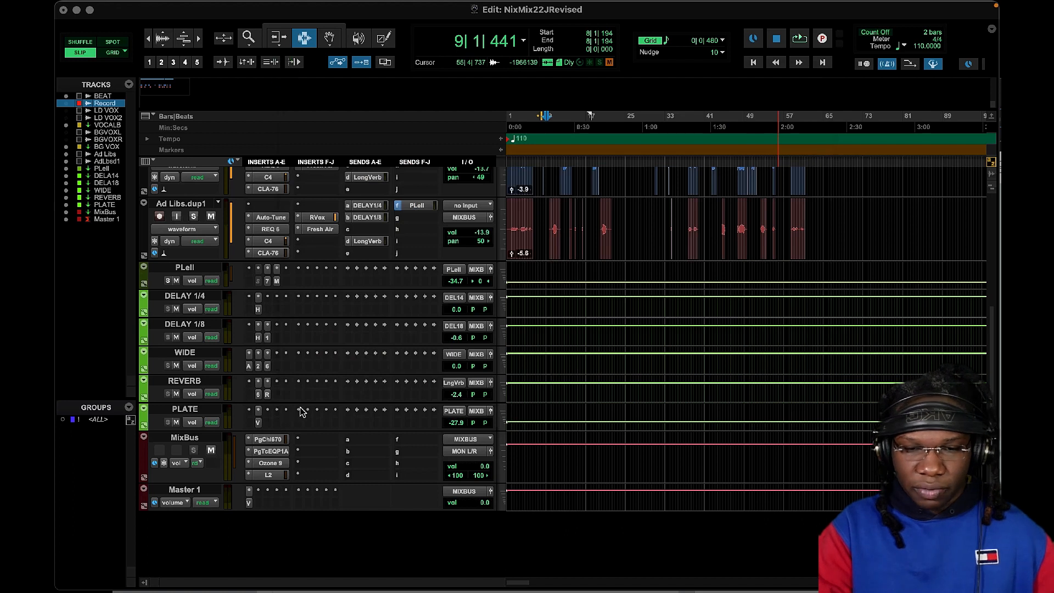
- Open the CLA-76 compressor on the VOCAL BUS track and move its window below the Beat track
{"action": "scroll", "coordinate": [301, 409], "scroll_direction": "up", "scroll_amount": 3}
{"action": "scroll", "coordinate": [300, 408], "scroll_direction": "up", "scroll_amount": 1}
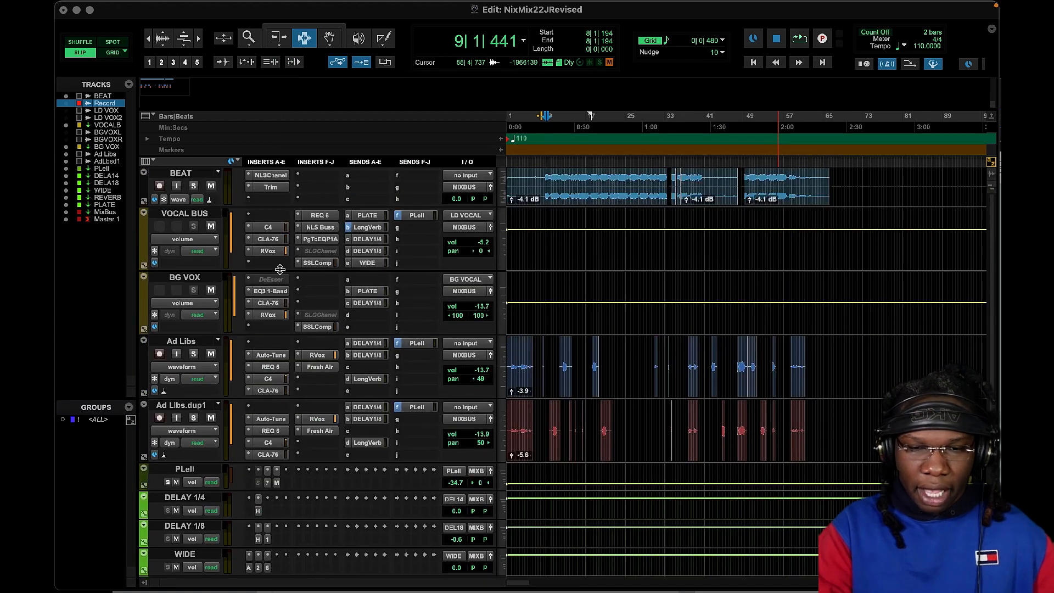
{"action": "left_click", "coordinate": [274, 237]}
{"action": "left_click_drag", "start_coordinate": [483, 186], "coordinate": [478, 231]}
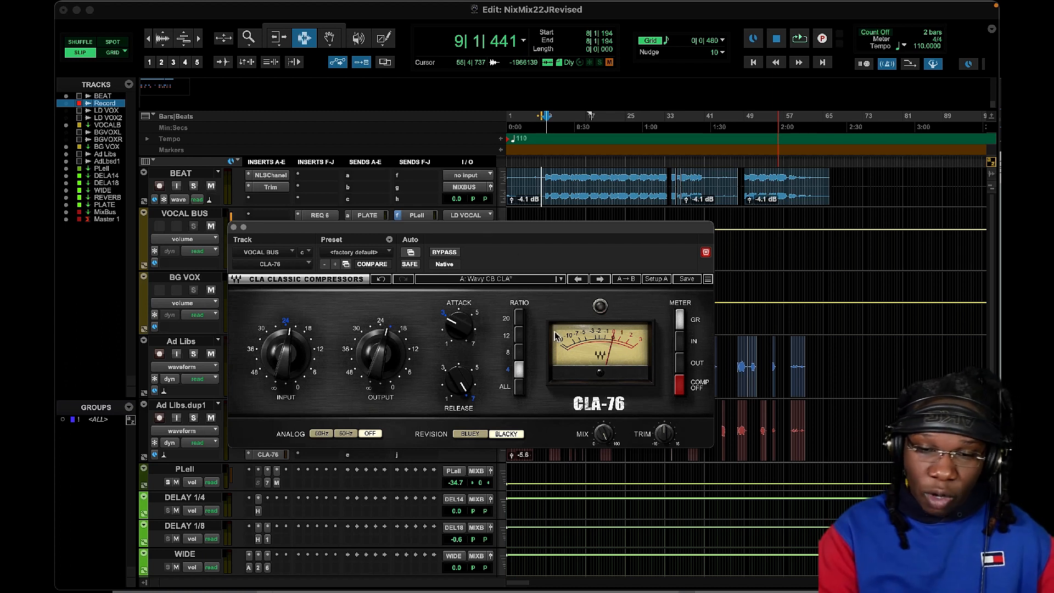
- Try the CLA-76 attack at 7, start playback and undo the attack change
{"action": "left_click_drag", "start_coordinate": [475, 349], "coordinate": [475, 357]}
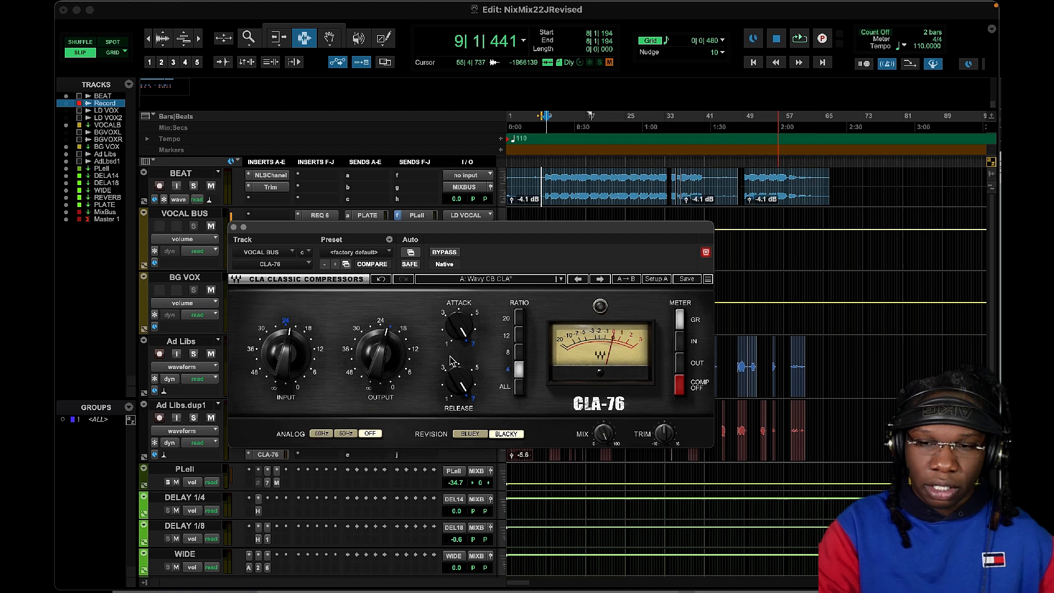
{"action": "key", "text": "space"}
{"action": "left_click", "coordinate": [381, 278]}
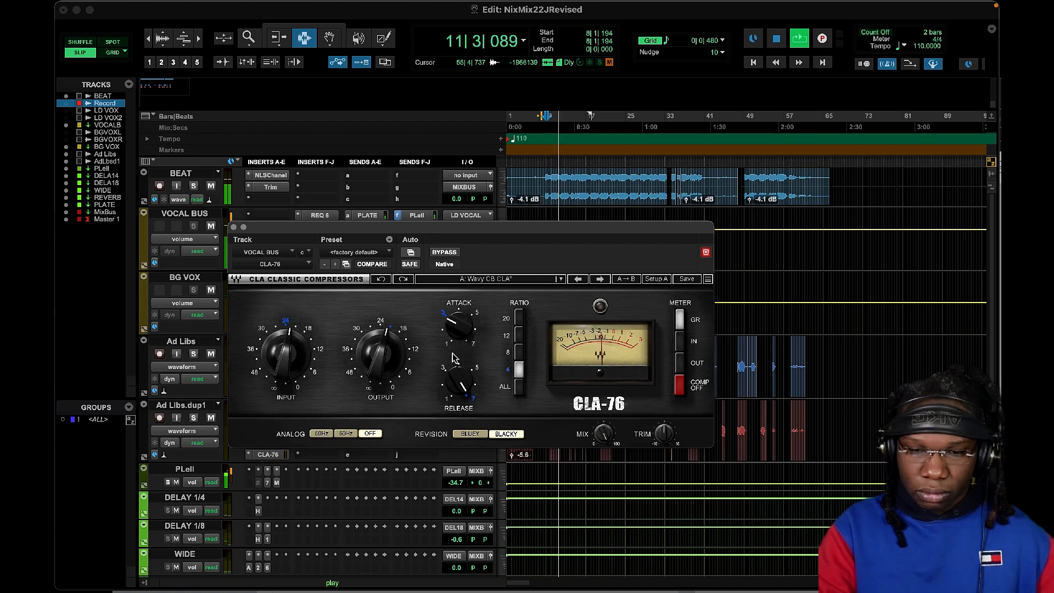
- Set the Vocal Bus CLA-76's attack to 7 and its release to 1 while the session plays
{"action": "left_click_drag", "start_coordinate": [460, 332], "coordinate": [463, 380]}
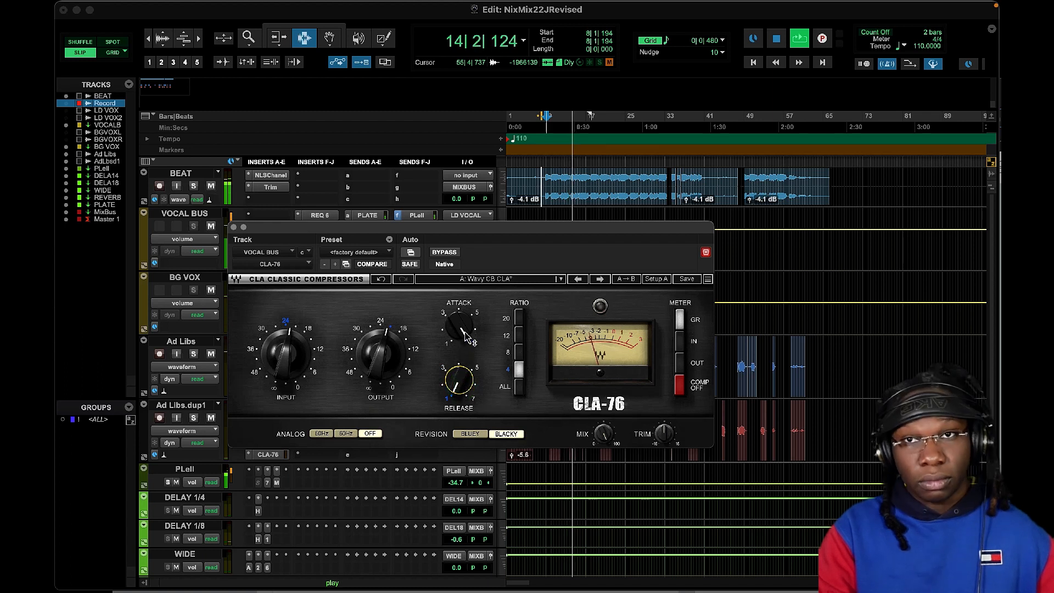
{"action": "mouse_move", "coordinate": [467, 336]}
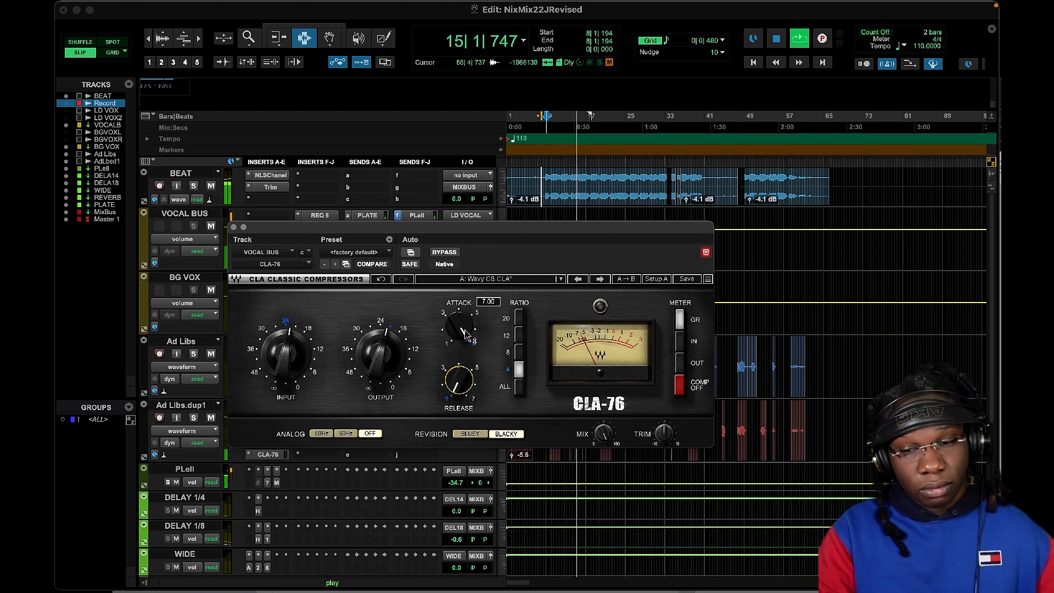
- Try the Vocal Bus CLA-76 input at -24.4, undo the recent input, release and attack changes, and stop playback
{"action": "mouse_move", "coordinate": [285, 351]}
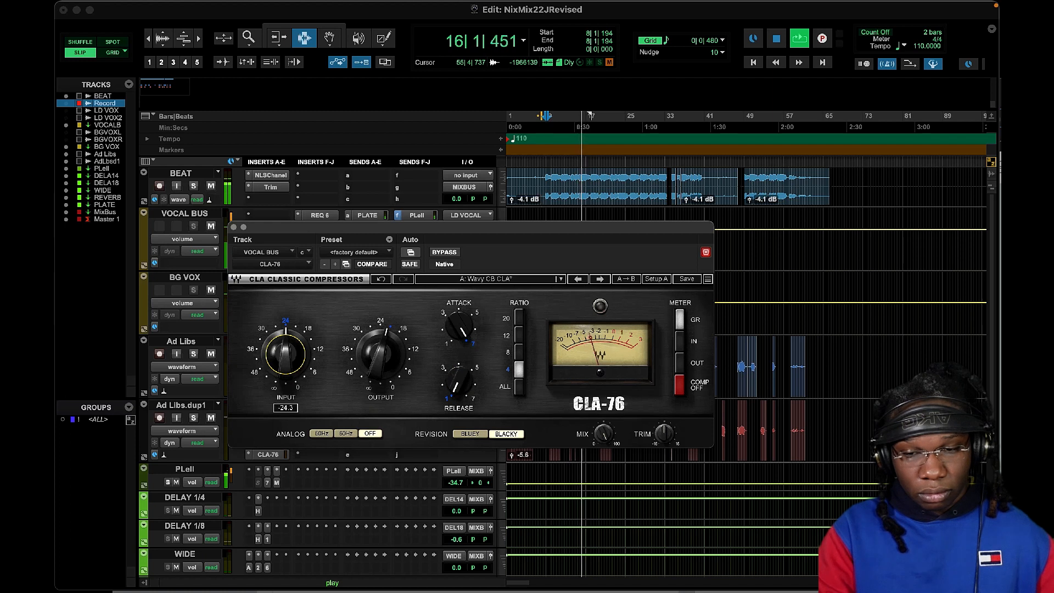
{"action": "left_click_drag", "start_coordinate": [283, 356], "coordinate": [277, 362]}
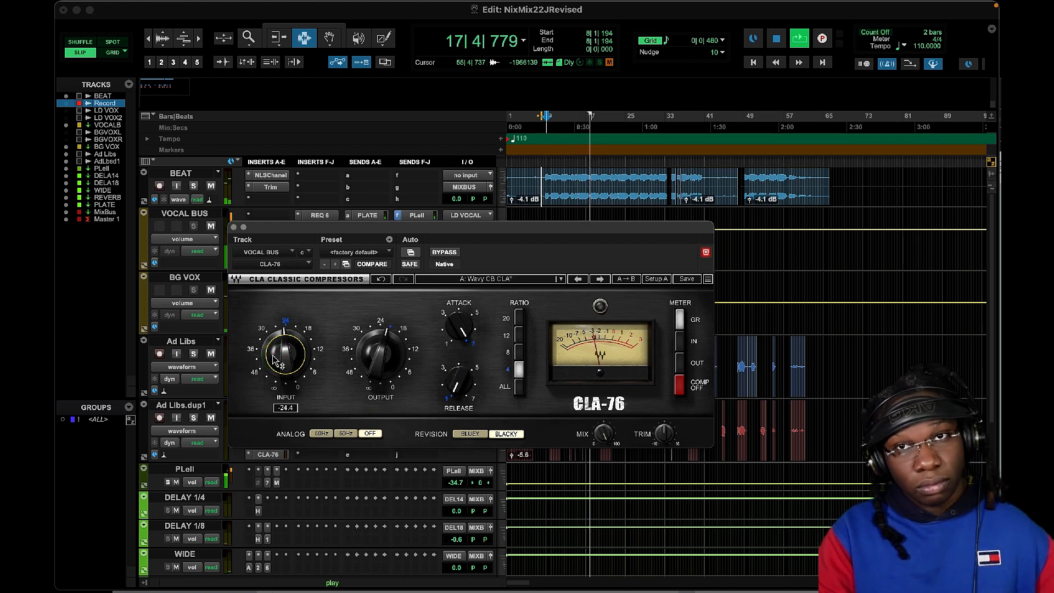
{"action": "left_click", "coordinate": [380, 280]}
{"action": "left_click", "coordinate": [380, 281]}
{"action": "left_click", "coordinate": [380, 281]}
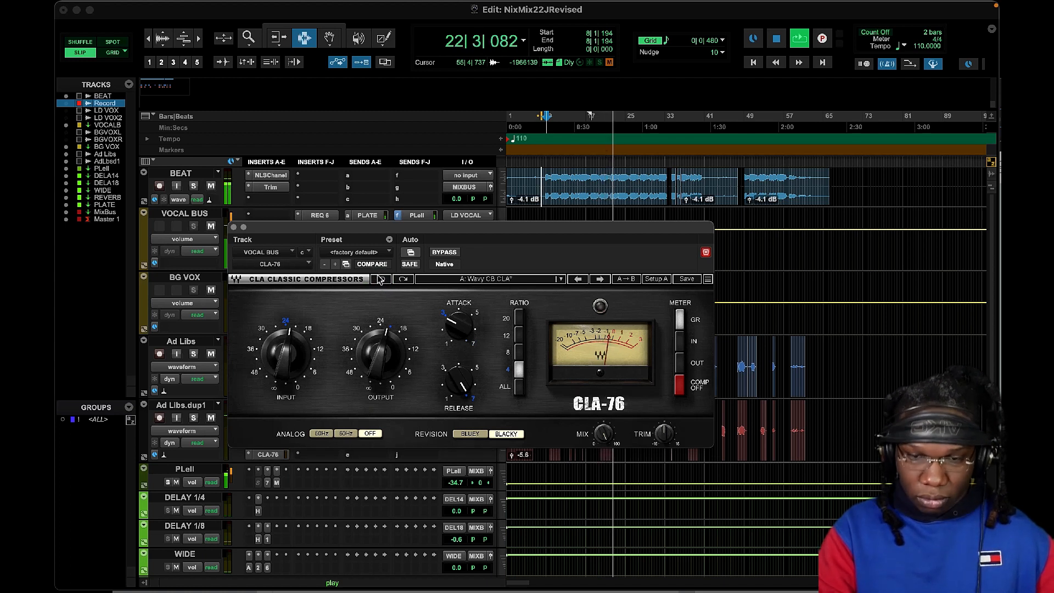
{"action": "key", "text": "space"}
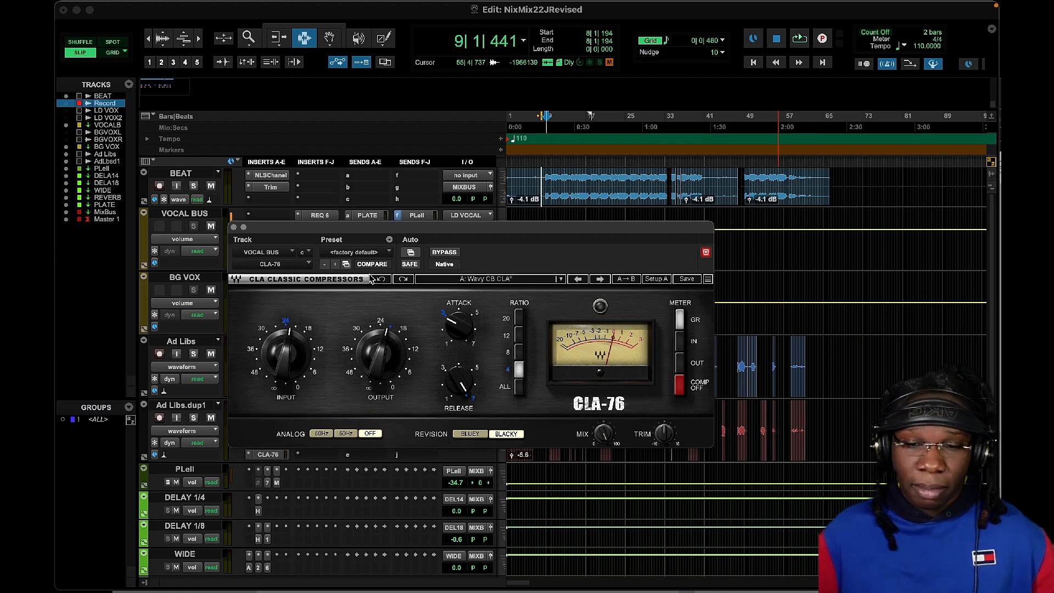
- Close the CLA-76 and load FabFilter Pro-Q 3 into slot 2 of a StudioRack on the first VOCAL BUS insert
{"action": "left_click", "coordinate": [456, 325]}
{"action": "left_click", "coordinate": [456, 385]}
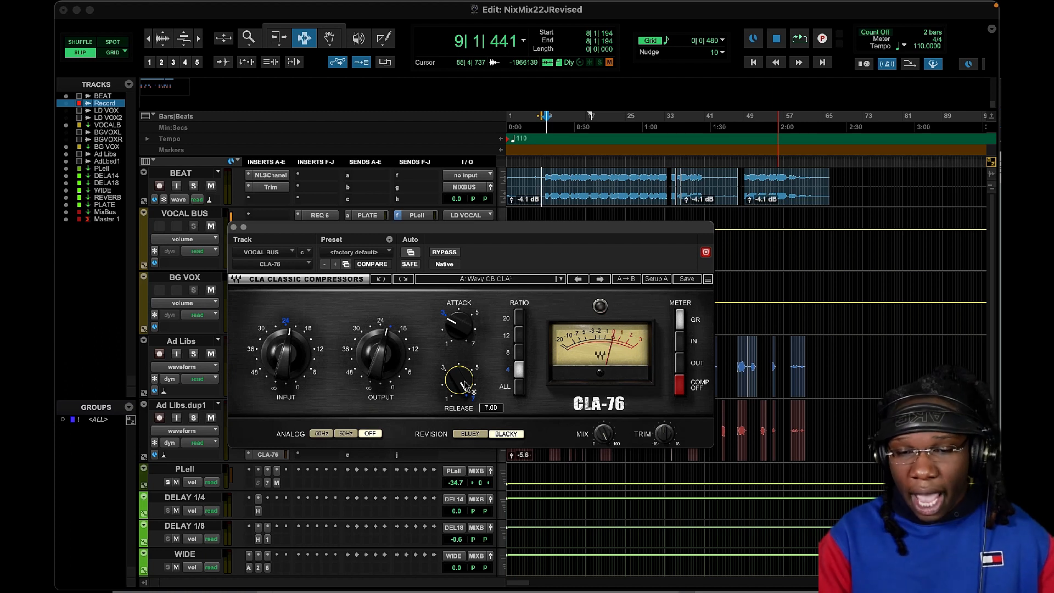
{"action": "left_click", "coordinate": [234, 226]}
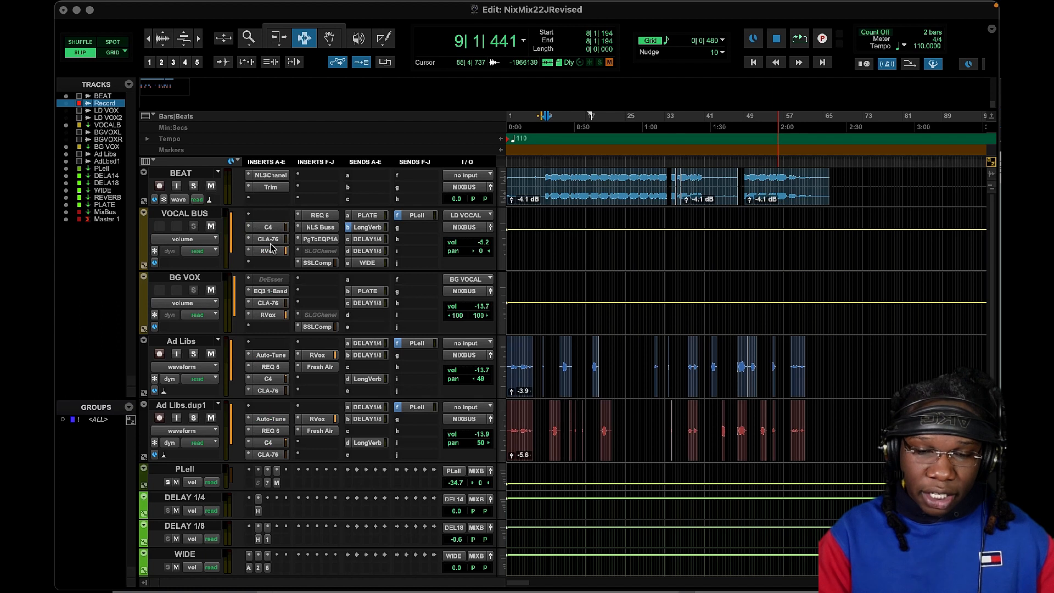
{"action": "left_click", "coordinate": [309, 401]}
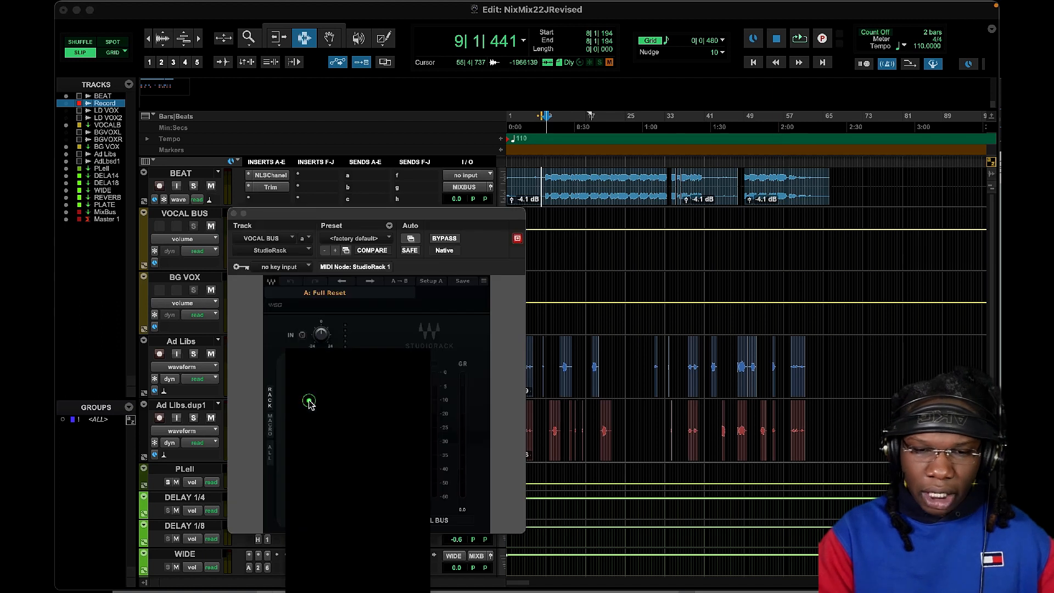
{"action": "type", "text": "fa"}
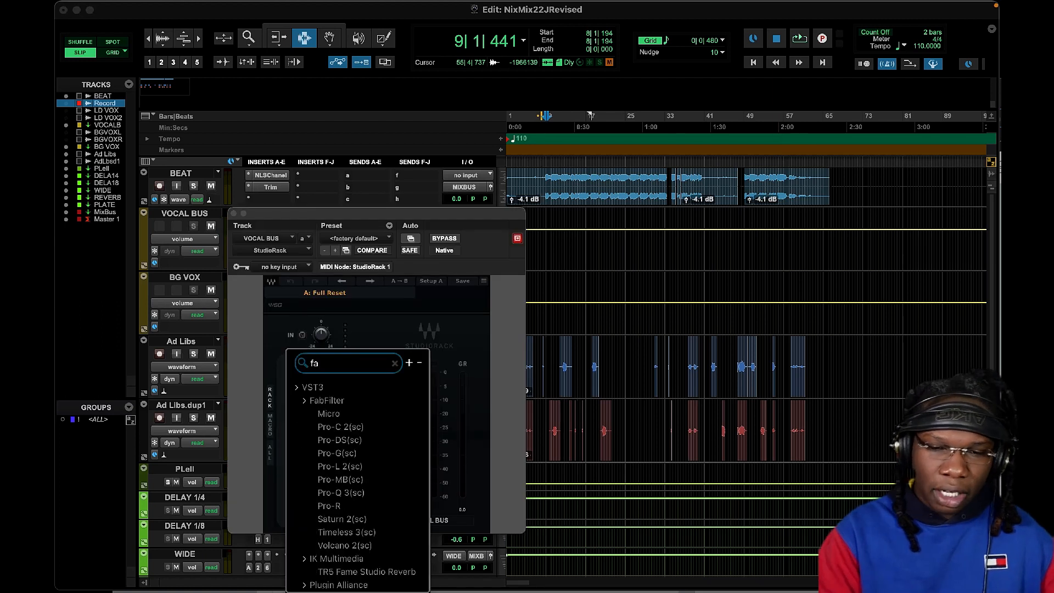
{"action": "left_click", "coordinate": [359, 492]}
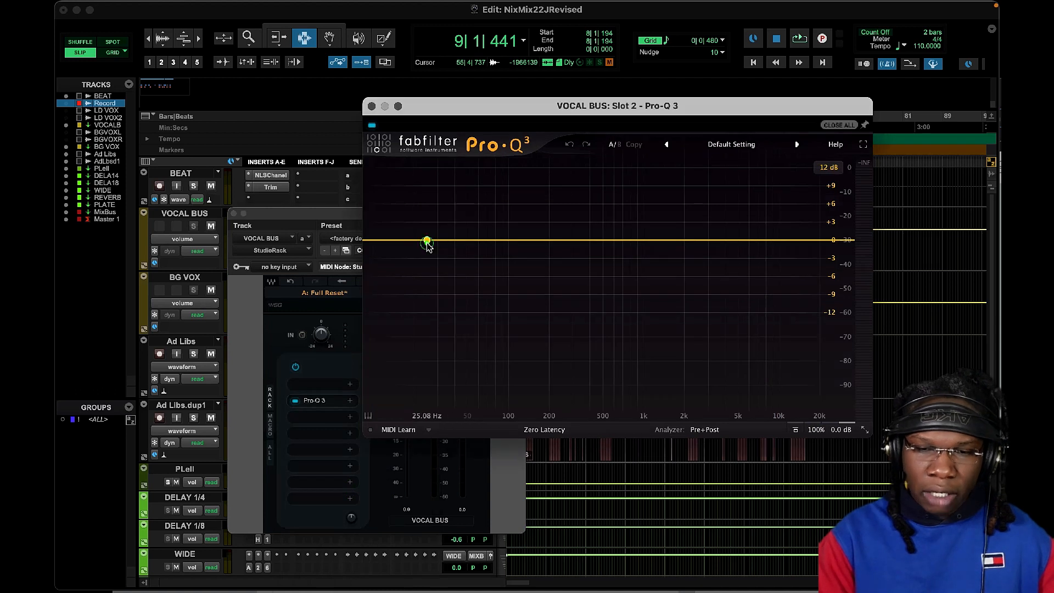
- Add a Pro-Q 3 band at about 25 Hz and make it a Low Cut with a 96 dB/oct slope
{"action": "left_click", "coordinate": [427, 240]}
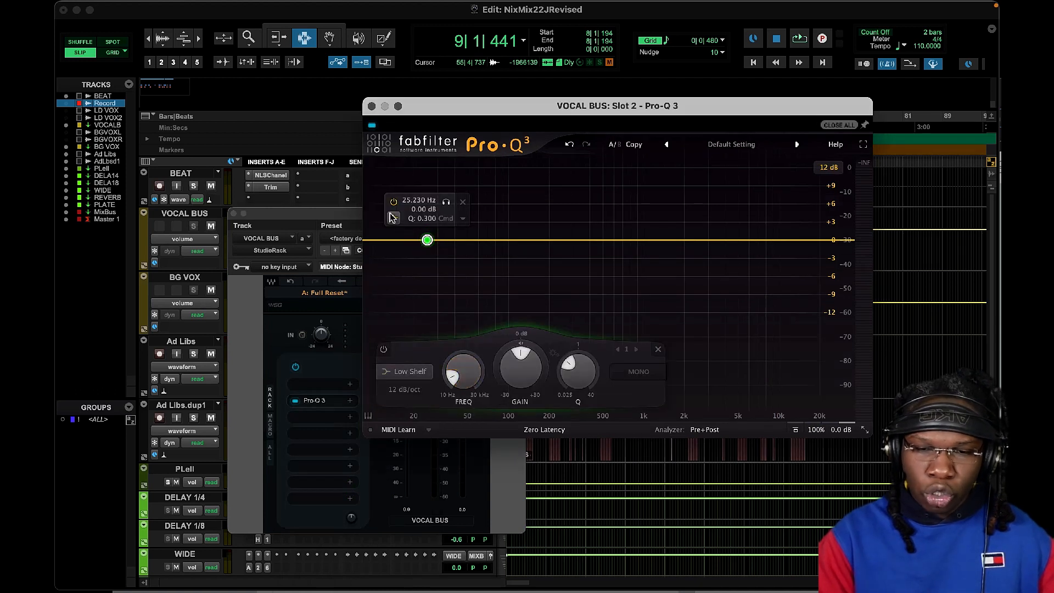
{"action": "left_click", "coordinate": [405, 389]}
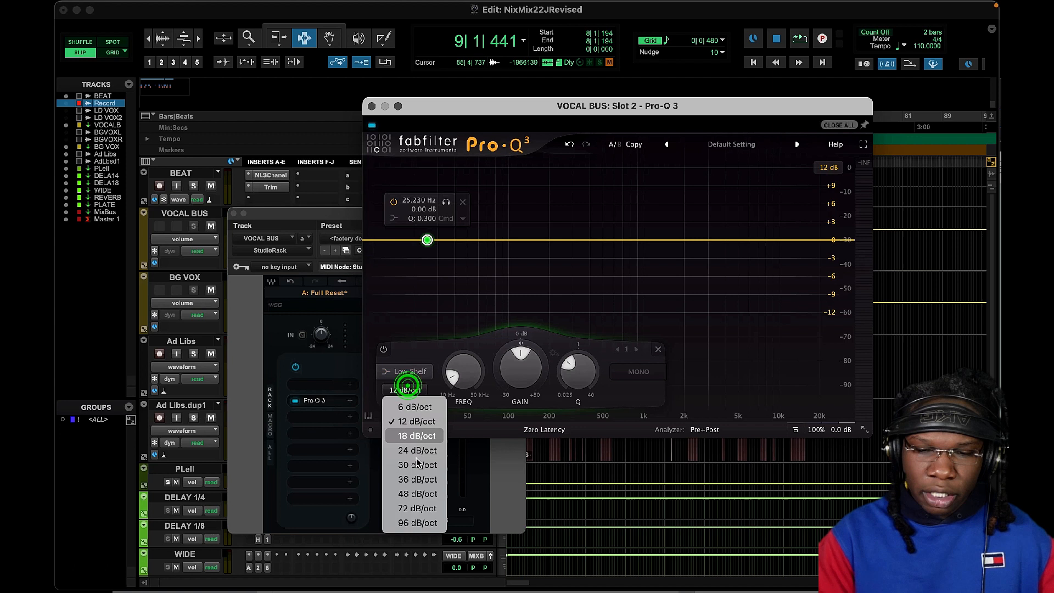
{"action": "left_click", "coordinate": [419, 522]}
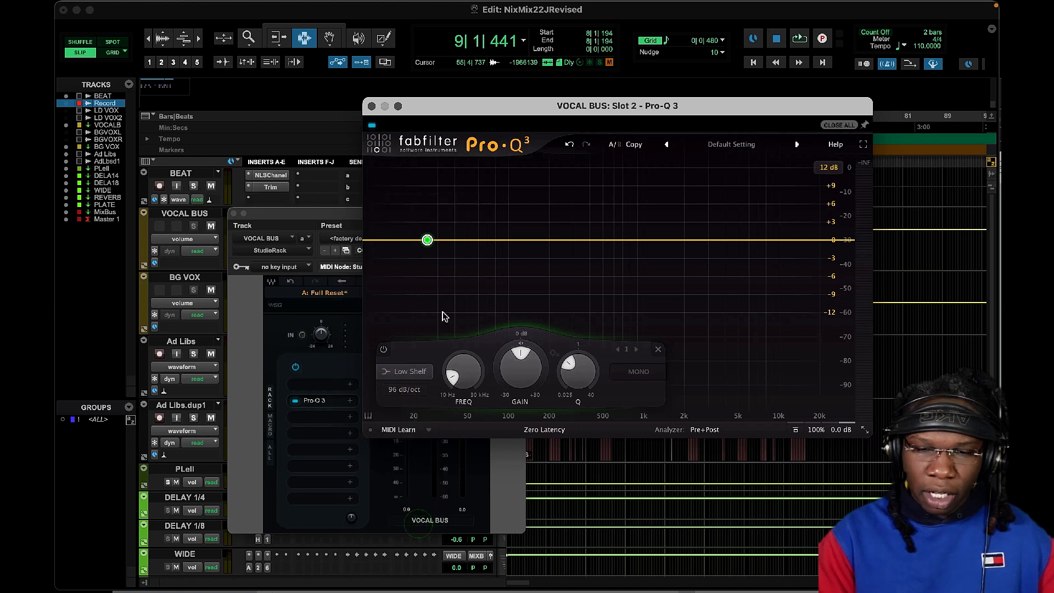
{"action": "left_click", "coordinate": [422, 373]}
{"action": "left_click", "coordinate": [408, 273]}
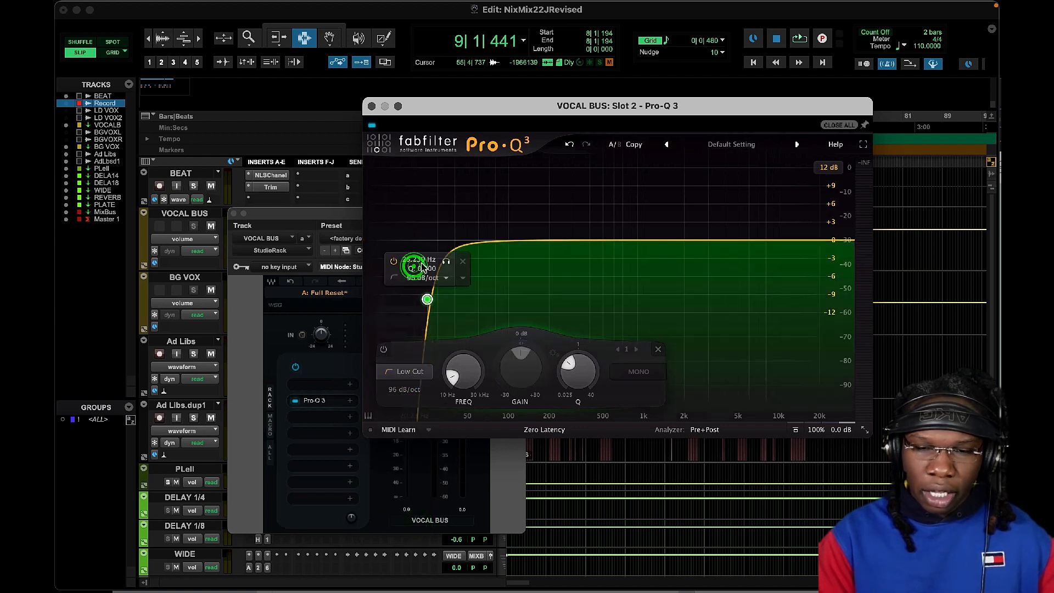
- Sweep the low cut up to about 88 Hz and back to about 35 Hz, and try a 30 dB/oct slope at about 56 Hz
{"action": "left_click_drag", "start_coordinate": [427, 300], "coordinate": [501, 299]}
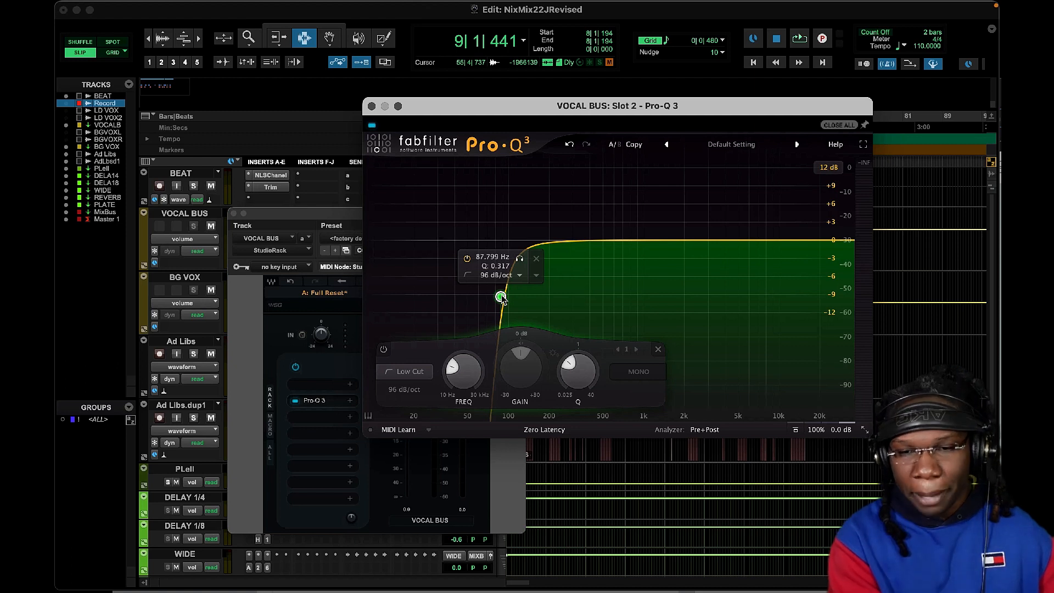
{"action": "left_click_drag", "start_coordinate": [501, 298], "coordinate": [445, 292]}
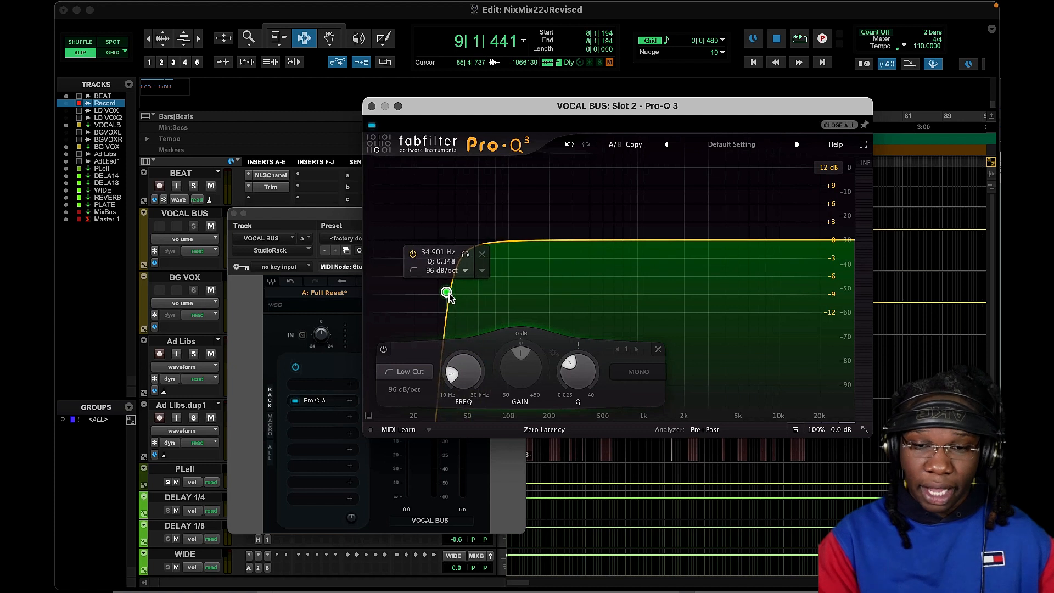
{"action": "left_click", "coordinate": [410, 371]}
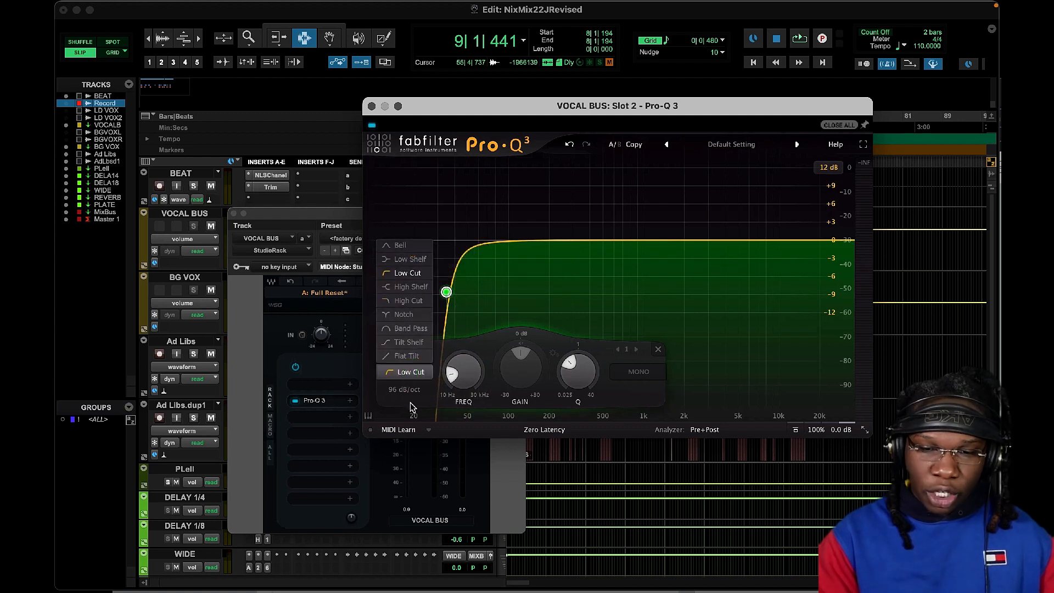
{"action": "left_click", "coordinate": [404, 389]}
{"action": "left_click", "coordinate": [405, 388]}
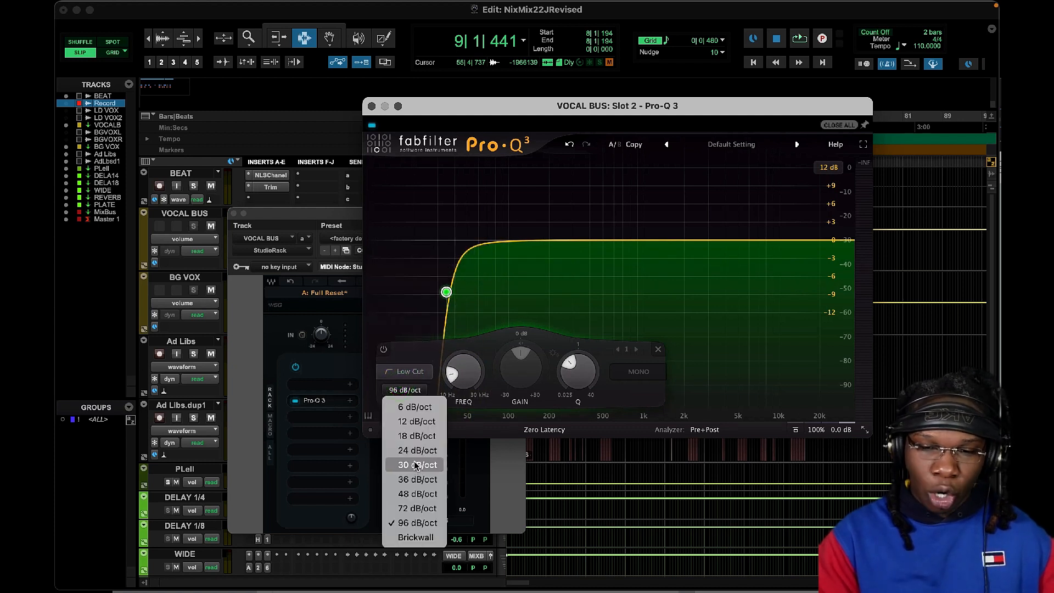
{"action": "left_click", "coordinate": [417, 465]}
{"action": "left_click_drag", "start_coordinate": [445, 292], "coordinate": [474, 280]}
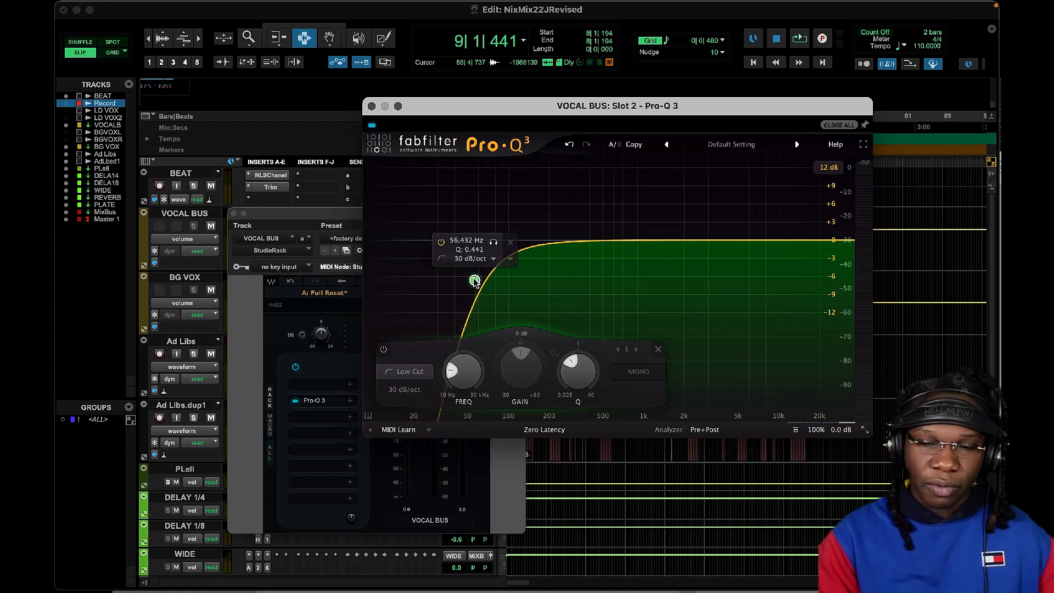
- Set the low cut to a Brickwall slope at about 70 Hz and close the Pro-Q 3 and StudioRack windows
{"action": "left_click", "coordinate": [406, 390]}
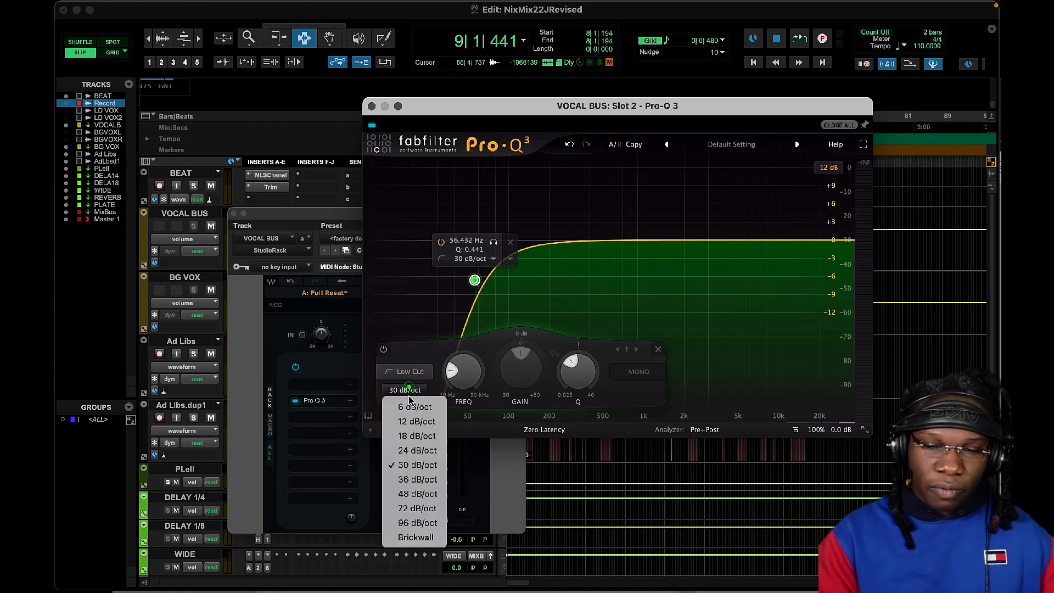
{"action": "left_click", "coordinate": [415, 536]}
{"action": "mouse_move", "coordinate": [476, 242]}
{"action": "left_mouse_down"}
{"action": "mouse_move", "coordinate": [377, 243]}
{"action": "mouse_move", "coordinate": [483, 245]}
{"action": "left_mouse_up"}
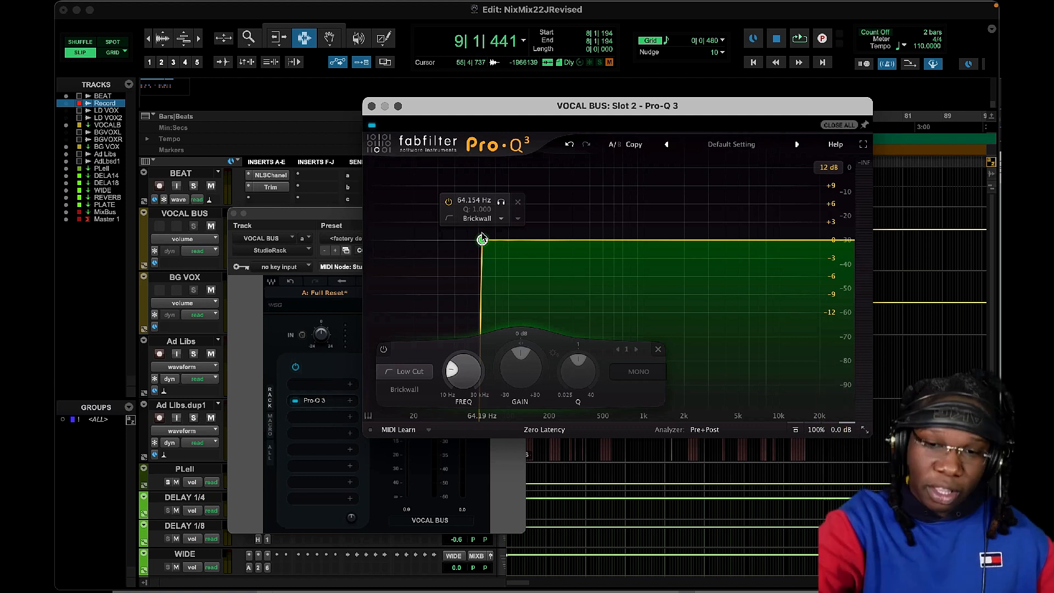
{"action": "left_click_drag", "start_coordinate": [482, 238], "coordinate": [487, 242]}
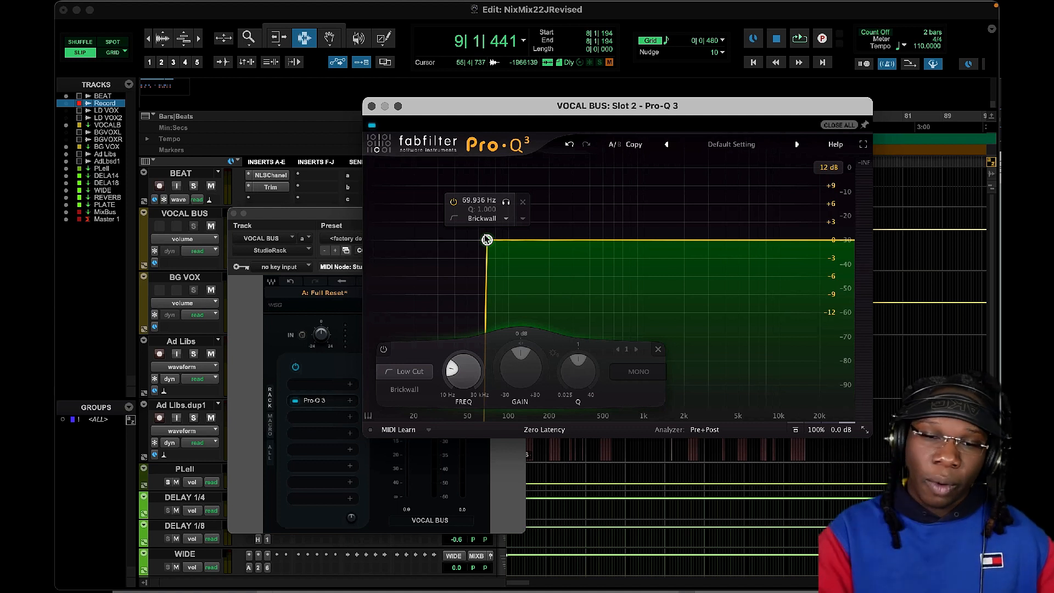
{"action": "left_click", "coordinate": [372, 106]}
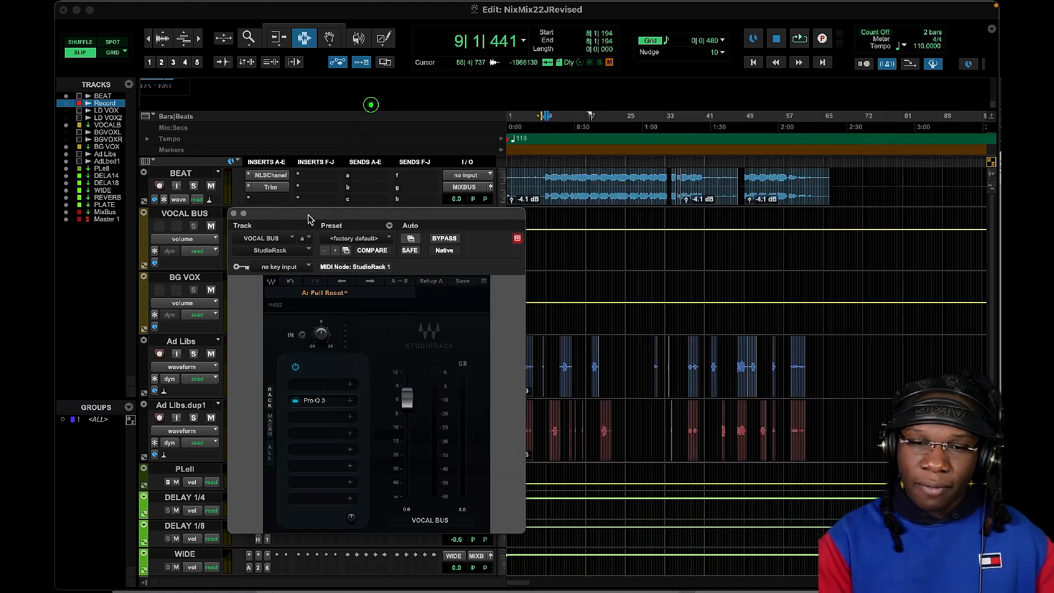
{"action": "left_click", "coordinate": [233, 213]}
- Open the NLS Channel on the BEAT track, move its window clear of the inserts to view it, and close it
{"action": "left_click", "coordinate": [270, 176]}
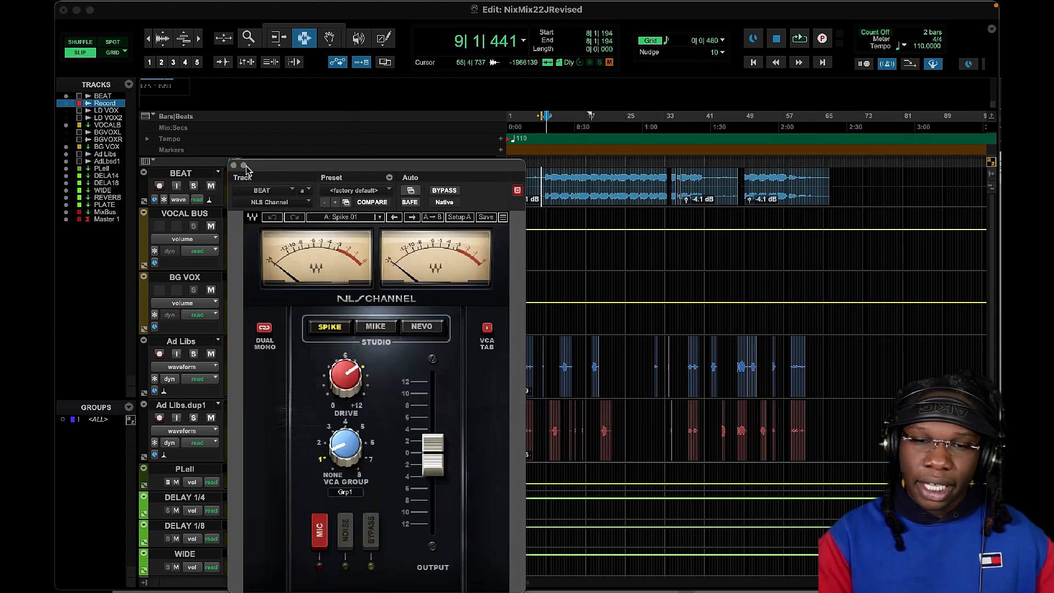
{"action": "left_click_drag", "start_coordinate": [268, 165], "coordinate": [573, 88]}
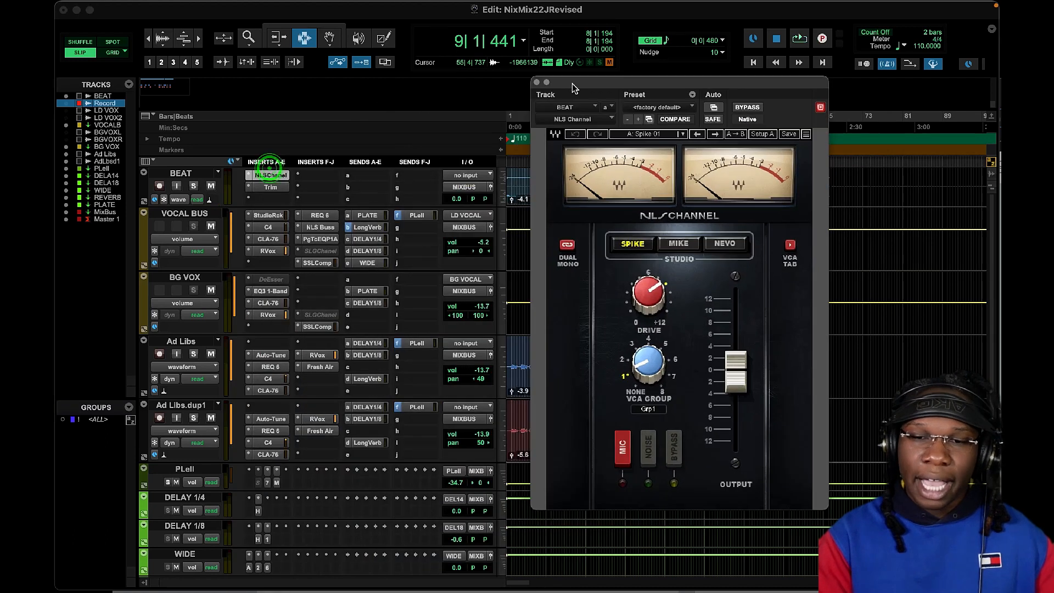
{"action": "left_click", "coordinate": [536, 83]}
- Open and close the NLS Buss on the VOCAL BUS track, and open its SSLComp compressor for review
{"action": "left_click", "coordinate": [324, 238]}
{"action": "left_click", "coordinate": [321, 227]}
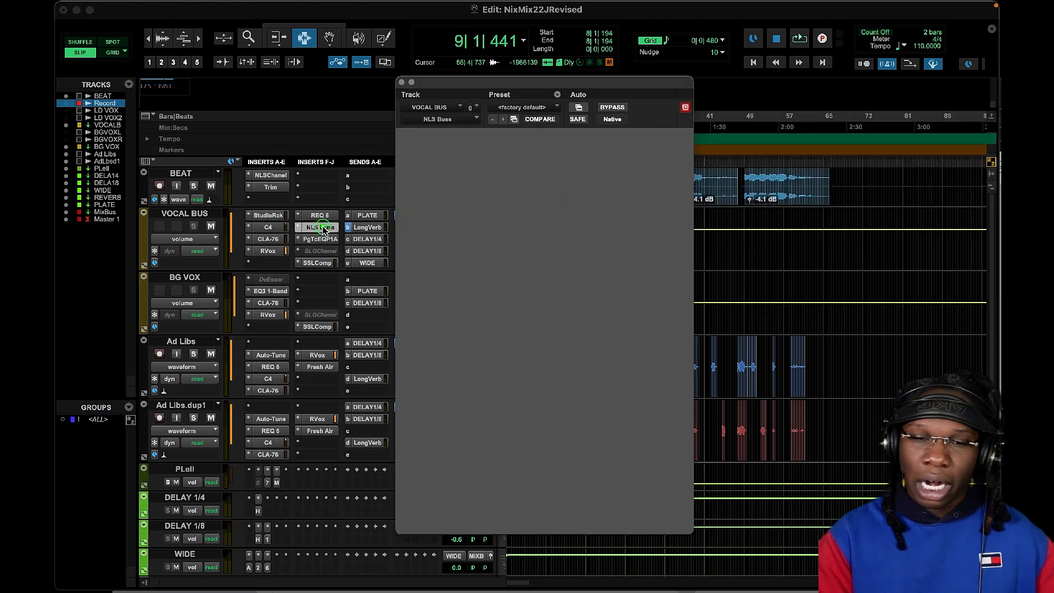
{"action": "left_click", "coordinate": [323, 228]}
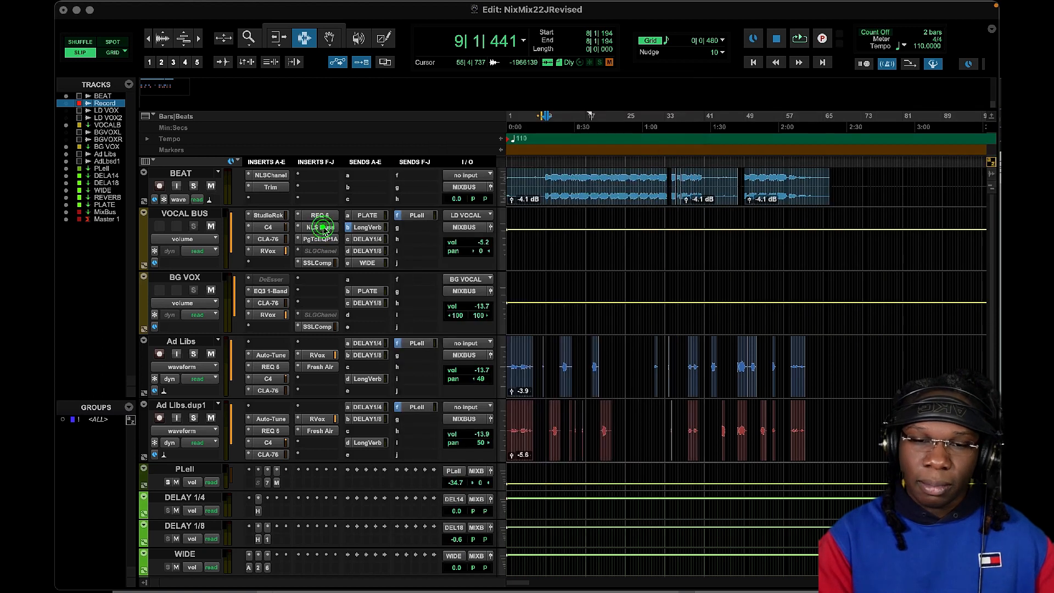
{"action": "left_click", "coordinate": [322, 263]}
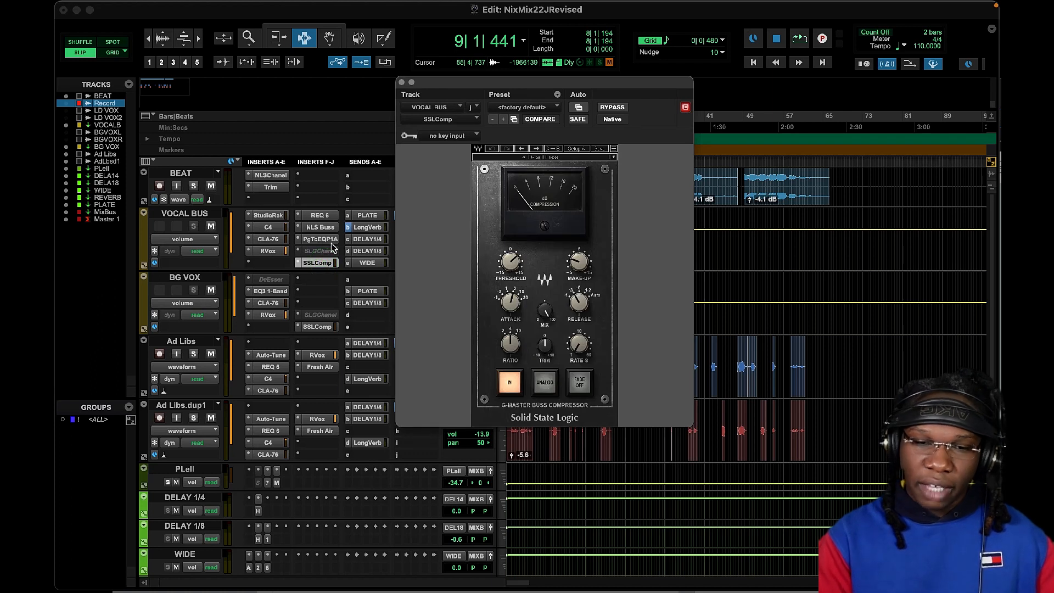